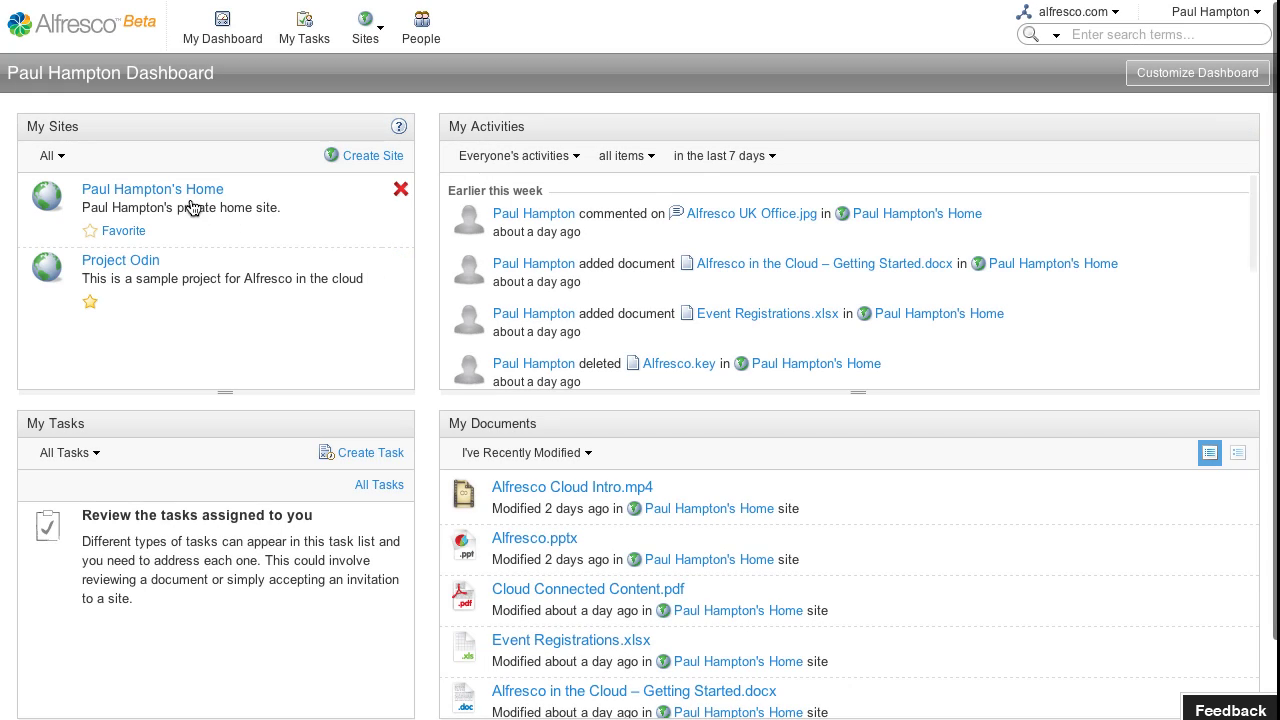
{"action": "left_click", "coordinate": [176, 192]}
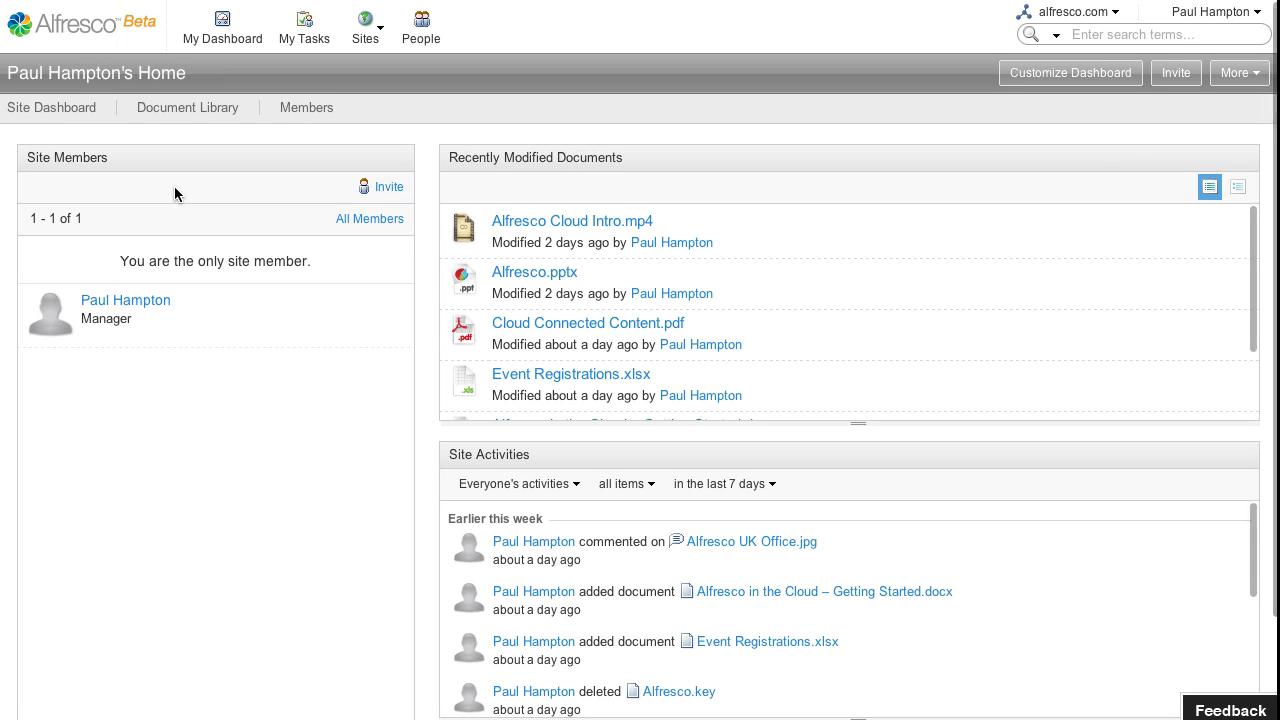
- Go to the Document Library and open Sample Files > Photographs
{"action": "left_click", "coordinate": [194, 108]}
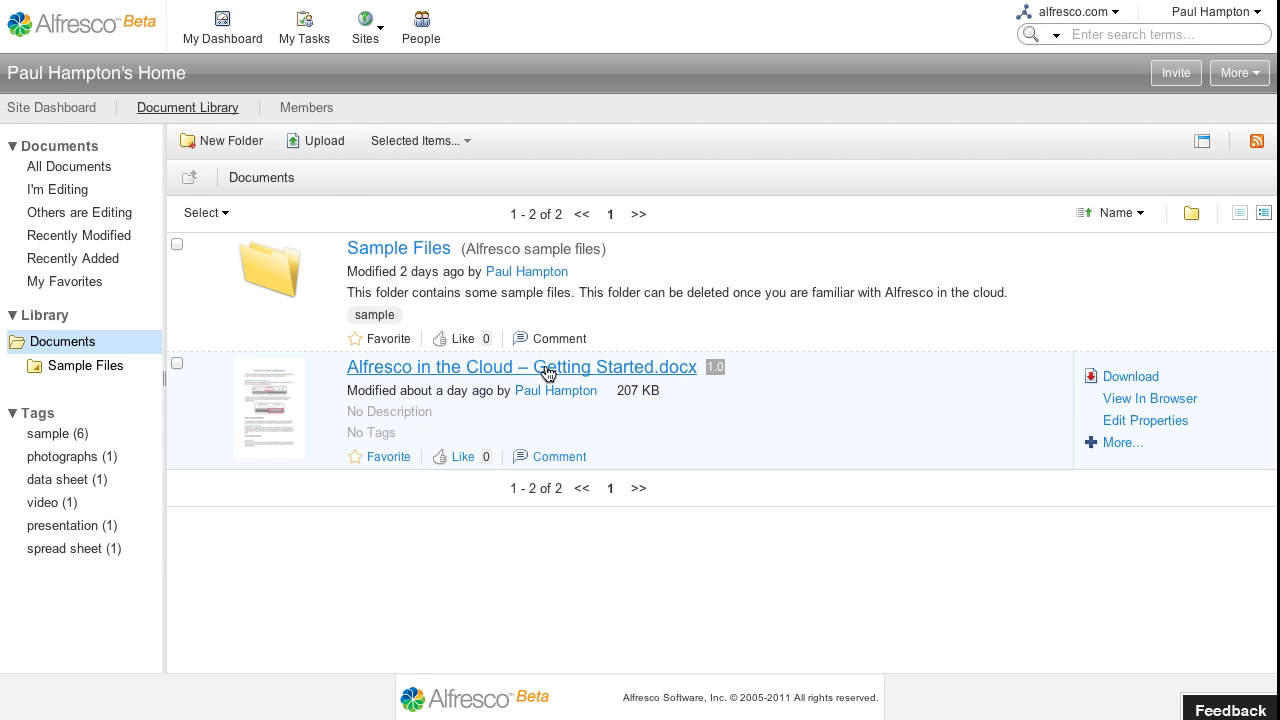
{"action": "mouse_move", "coordinate": [620, 410]}
{"action": "left_click", "coordinate": [410, 250]}
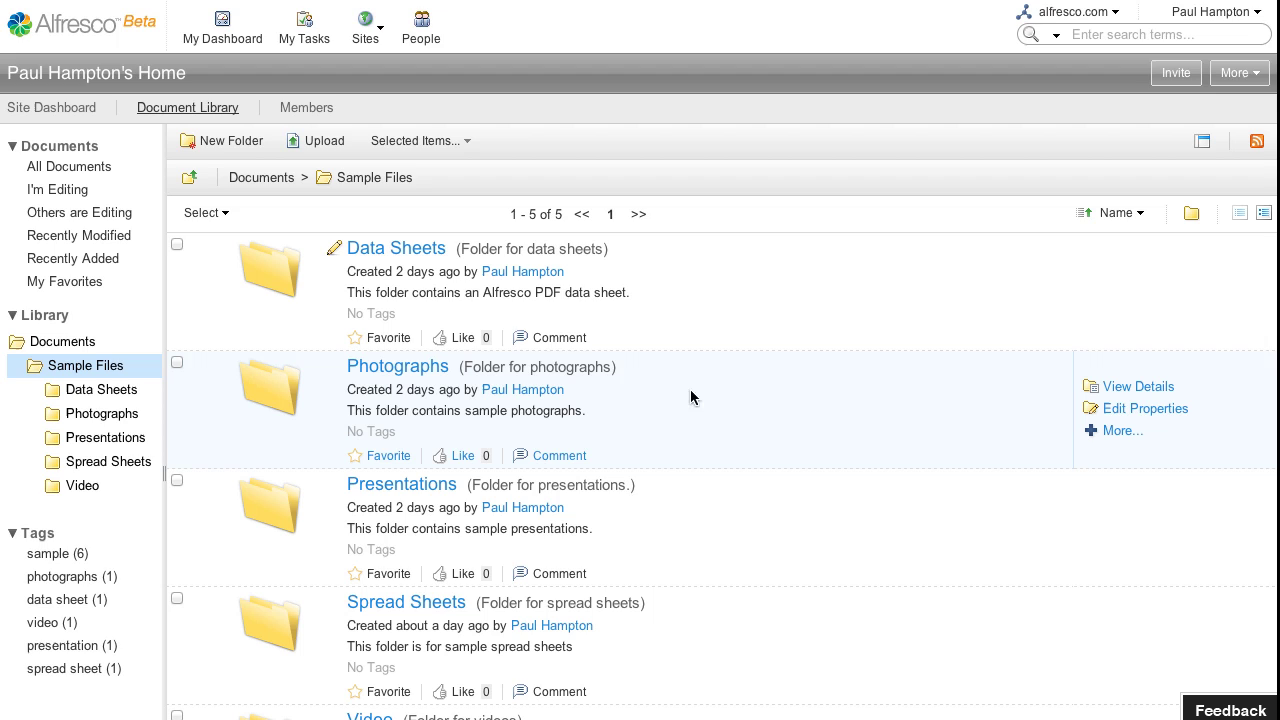
{"action": "scroll", "coordinate": [714, 412], "scroll_direction": "down", "scroll_amount": 3}
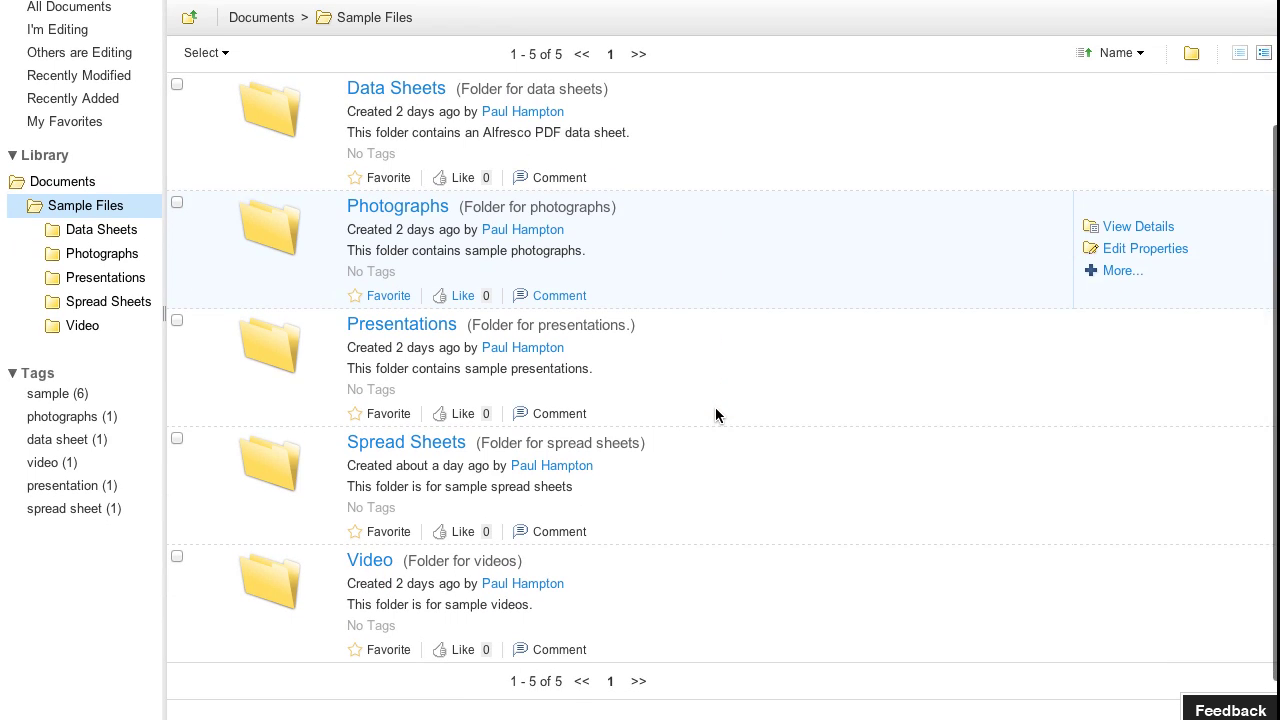
{"action": "left_click", "coordinate": [390, 208]}
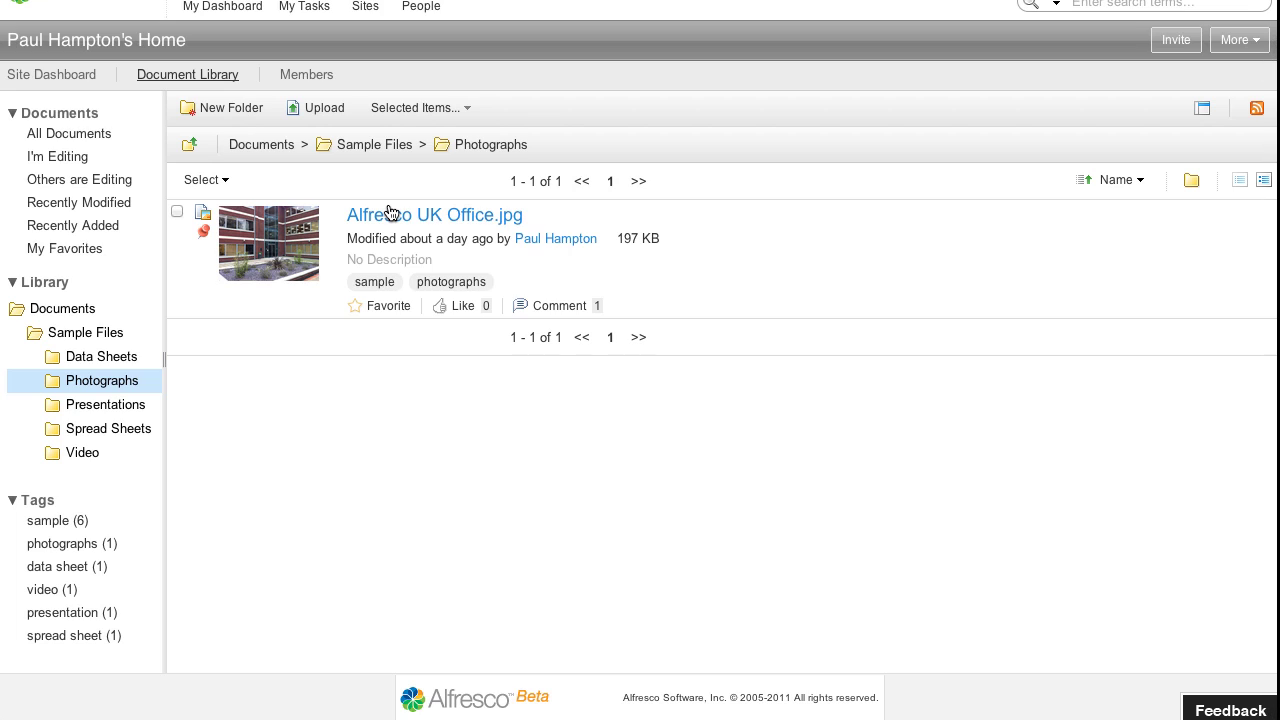
{"action": "mouse_move", "coordinate": [485, 226]}
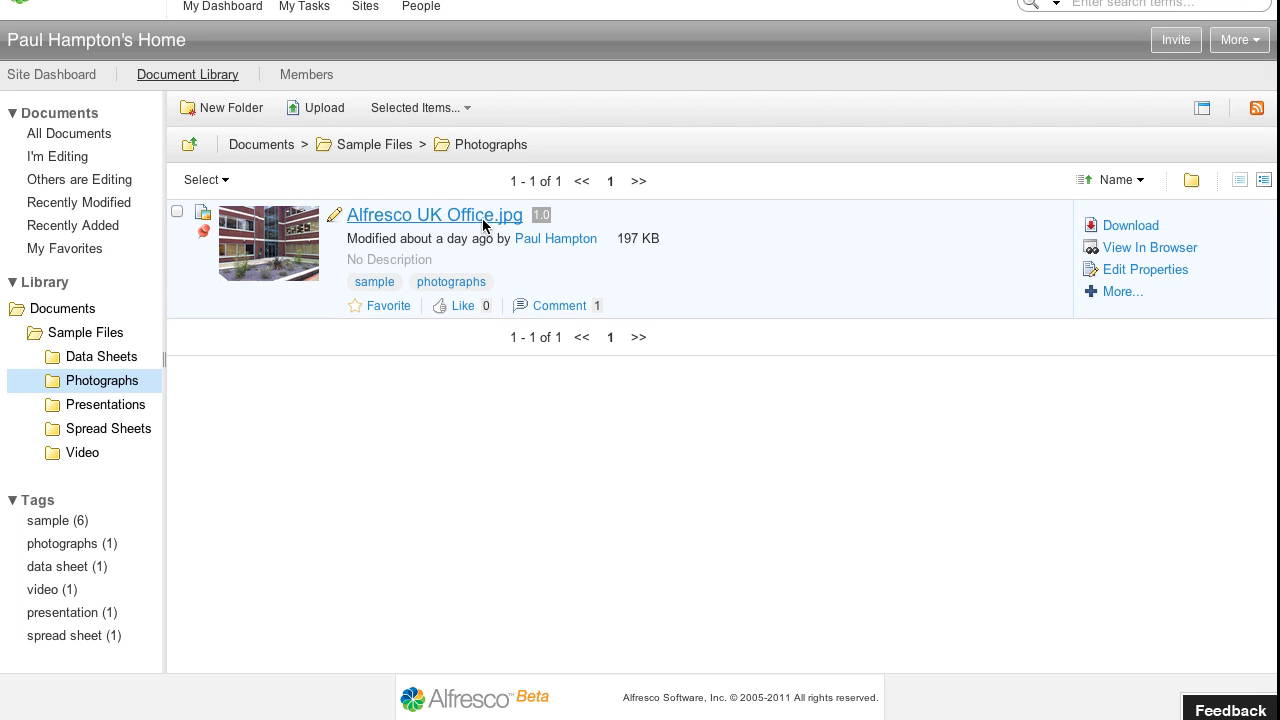
- Open the details page for Alfresco UK Office.jpg from the Photographs listing
{"action": "left_click", "coordinate": [483, 218]}
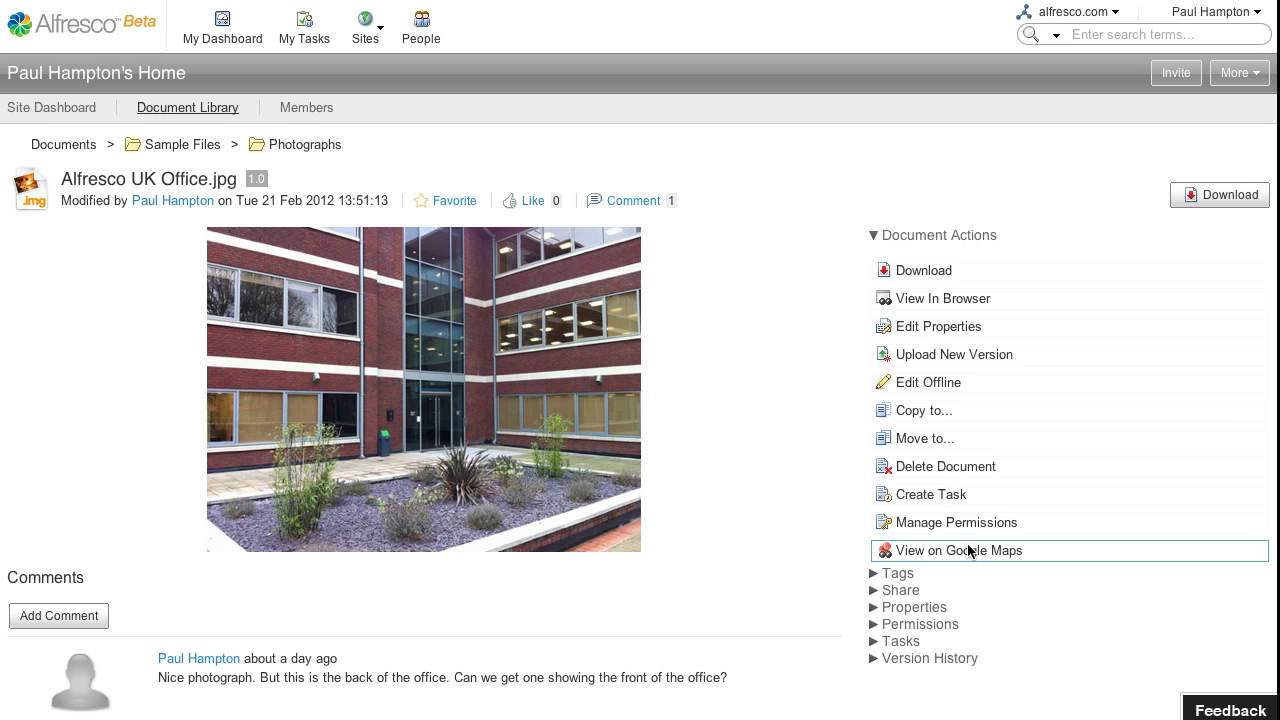
{"action": "left_click", "coordinate": [968, 550]}
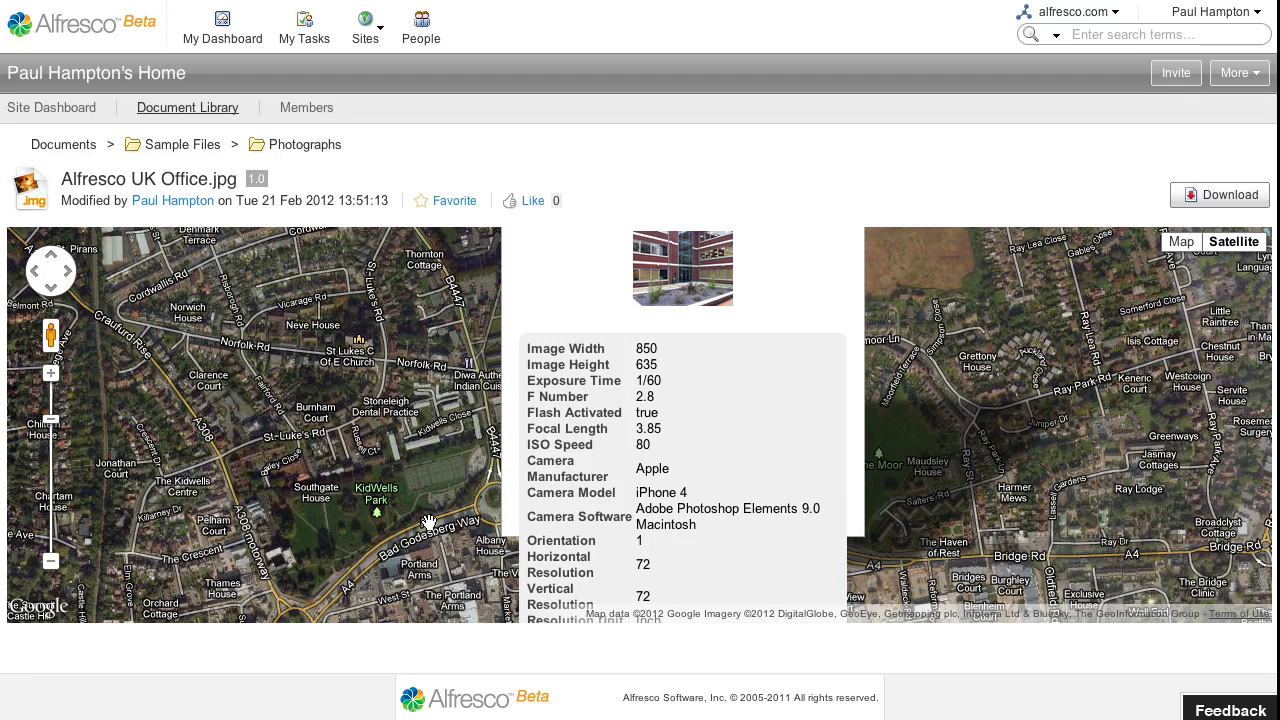
{"action": "left_click", "coordinate": [53, 562]}
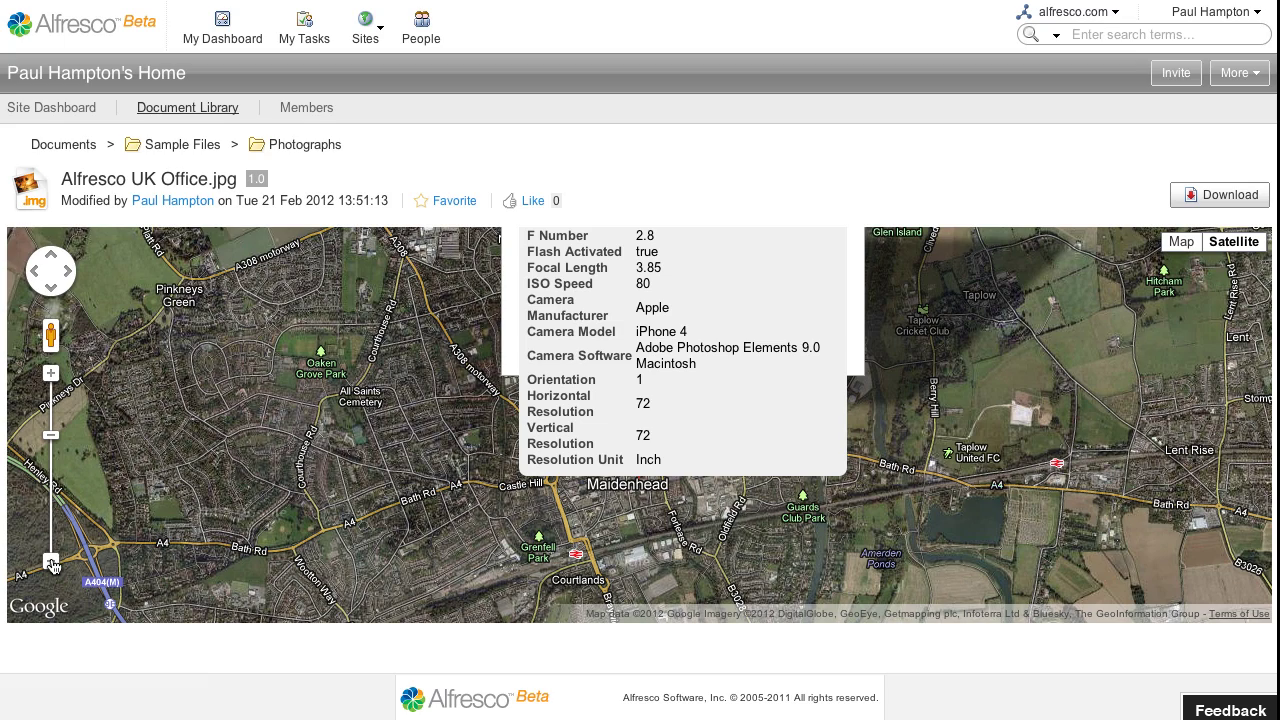
{"action": "double_click", "coordinate": [146, 452]}
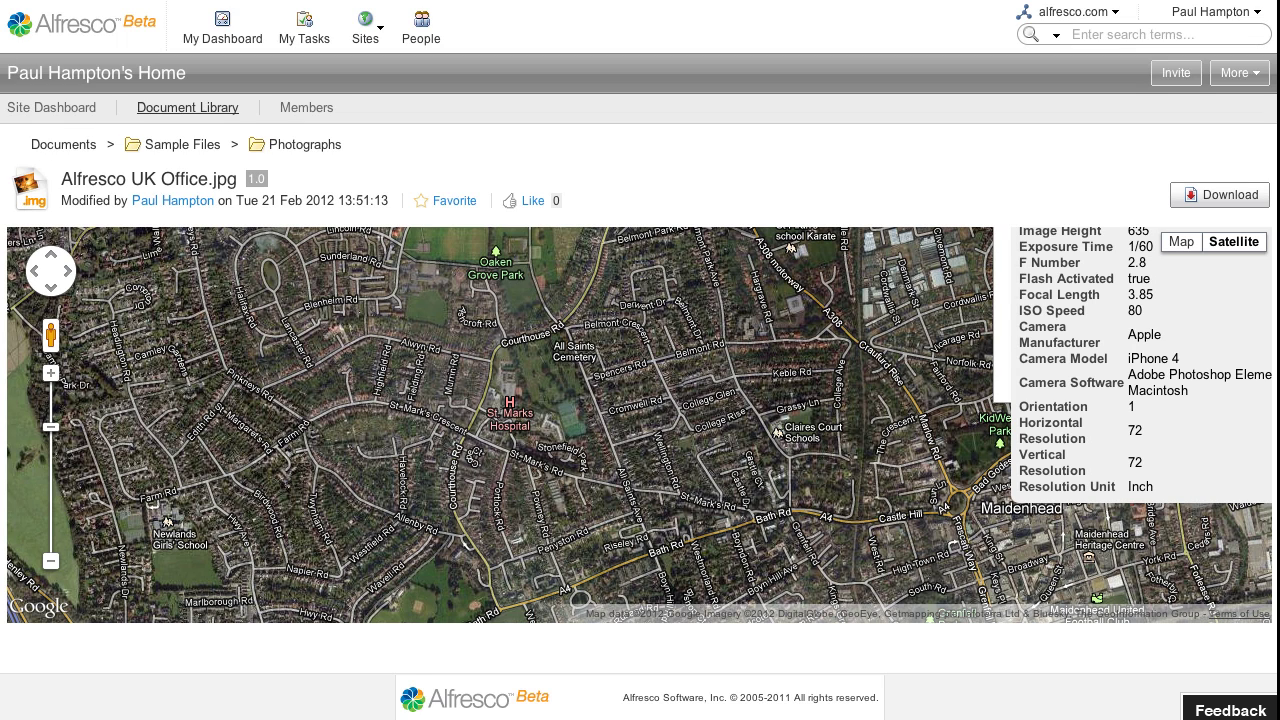
{"action": "key", "text": "alt+Left"}
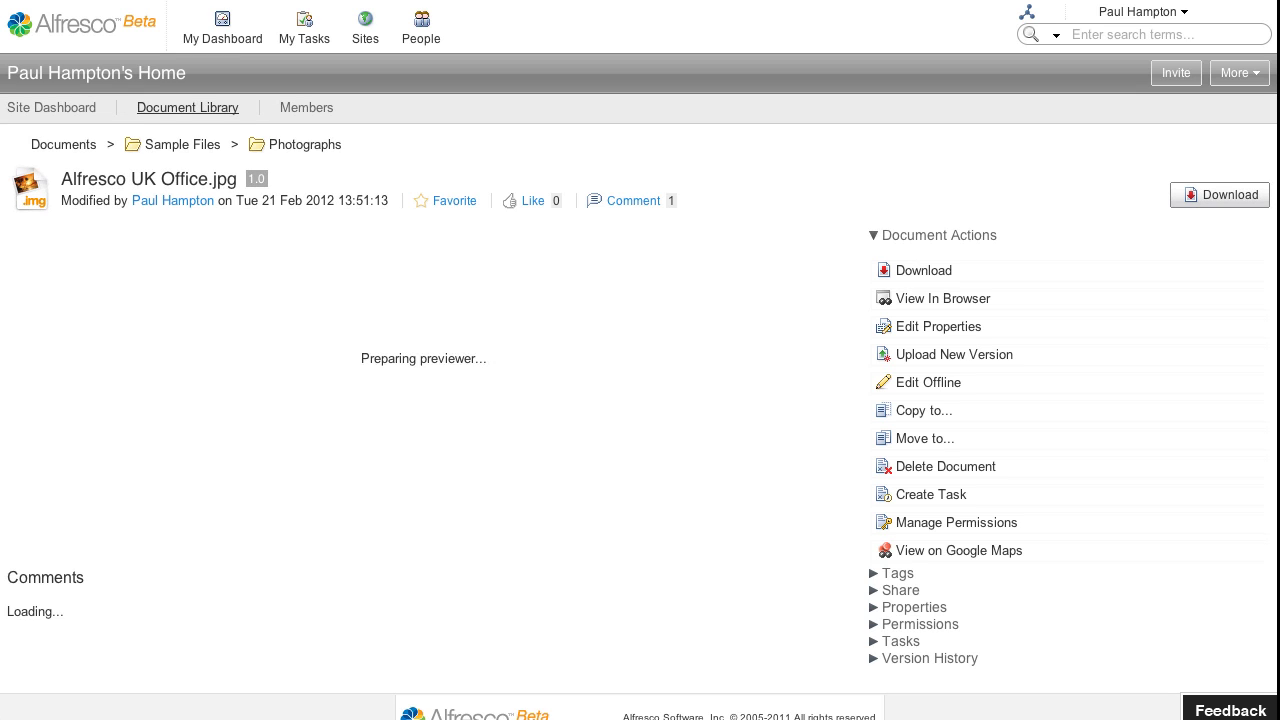
- Collapse Document Actions and expand the photo's Tags and Share sections
{"action": "left_click", "coordinate": [879, 238]}
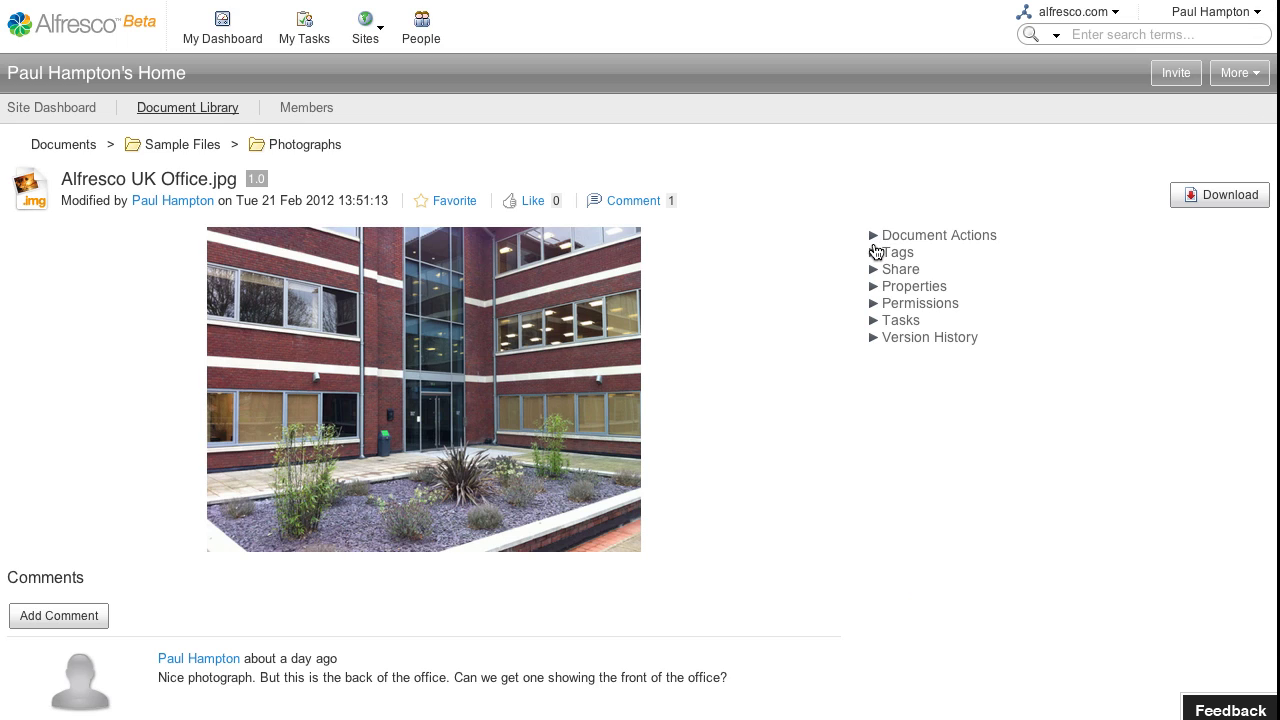
{"action": "left_click", "coordinate": [874, 252]}
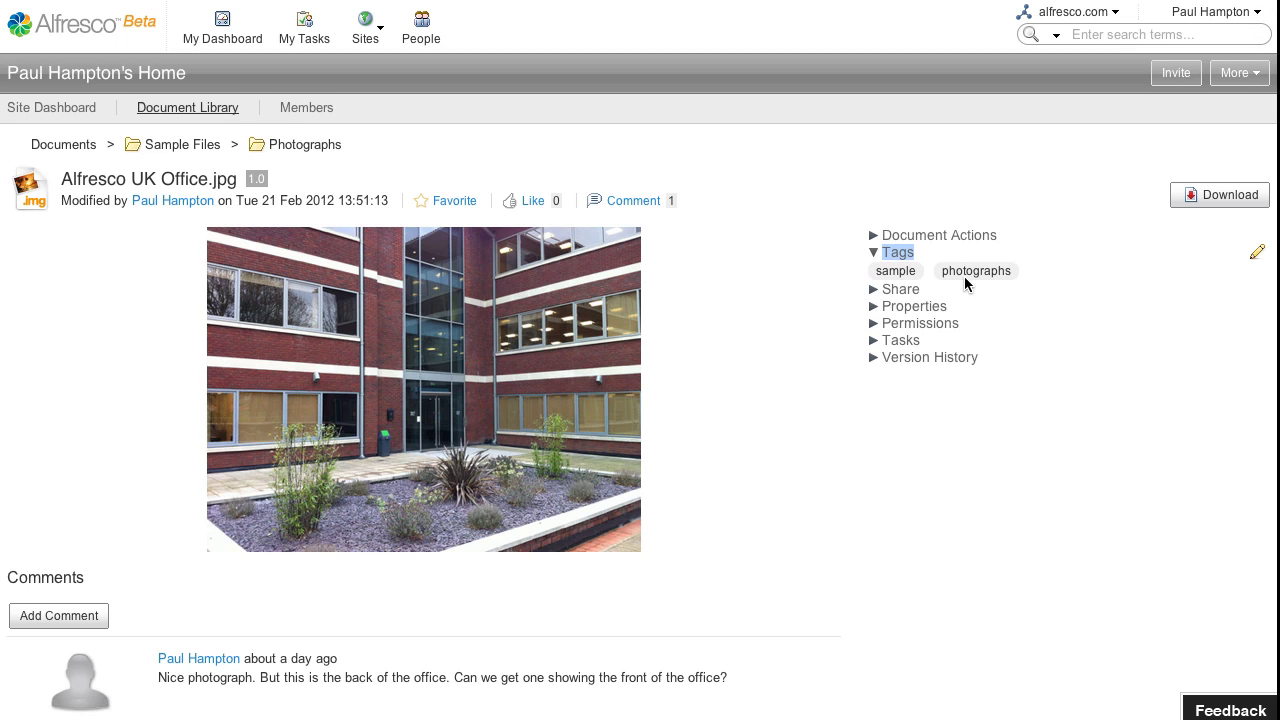
{"action": "left_click", "coordinate": [878, 254]}
{"action": "left_click", "coordinate": [876, 270]}
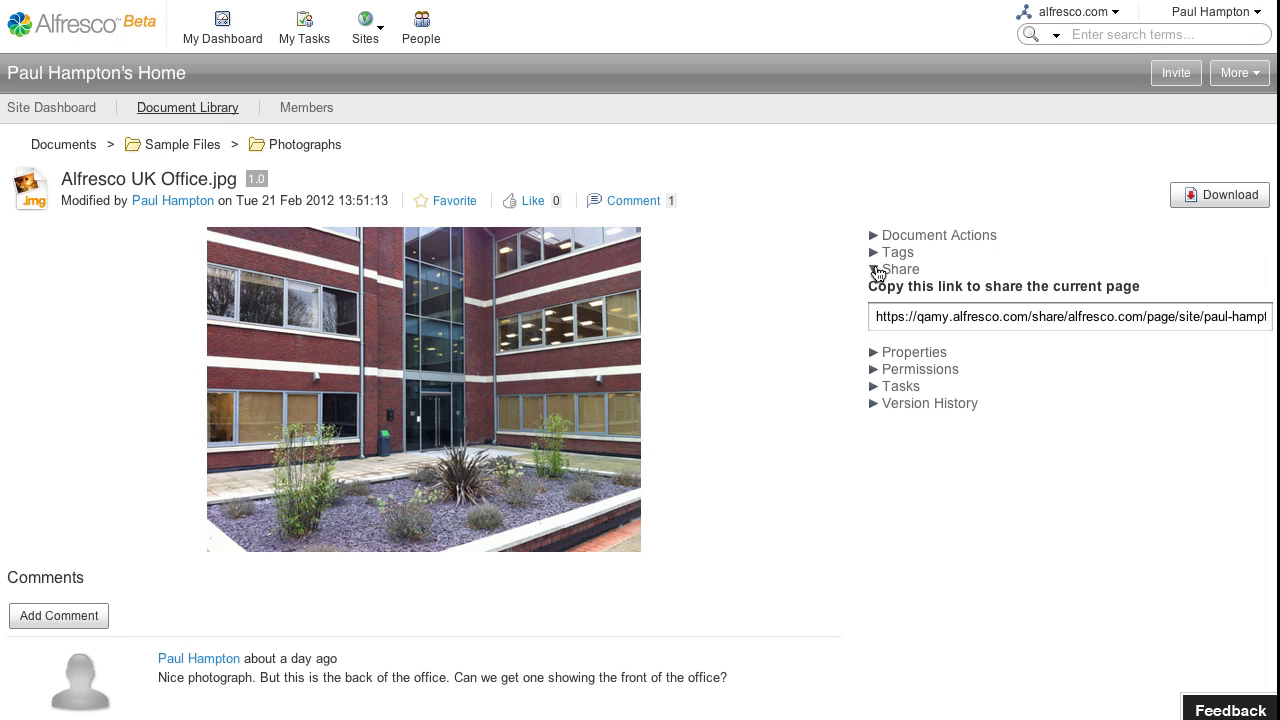
- Expand Properties and scroll through the photo's camera and location metadata
{"action": "left_click", "coordinate": [876, 270]}
{"action": "left_click", "coordinate": [876, 288]}
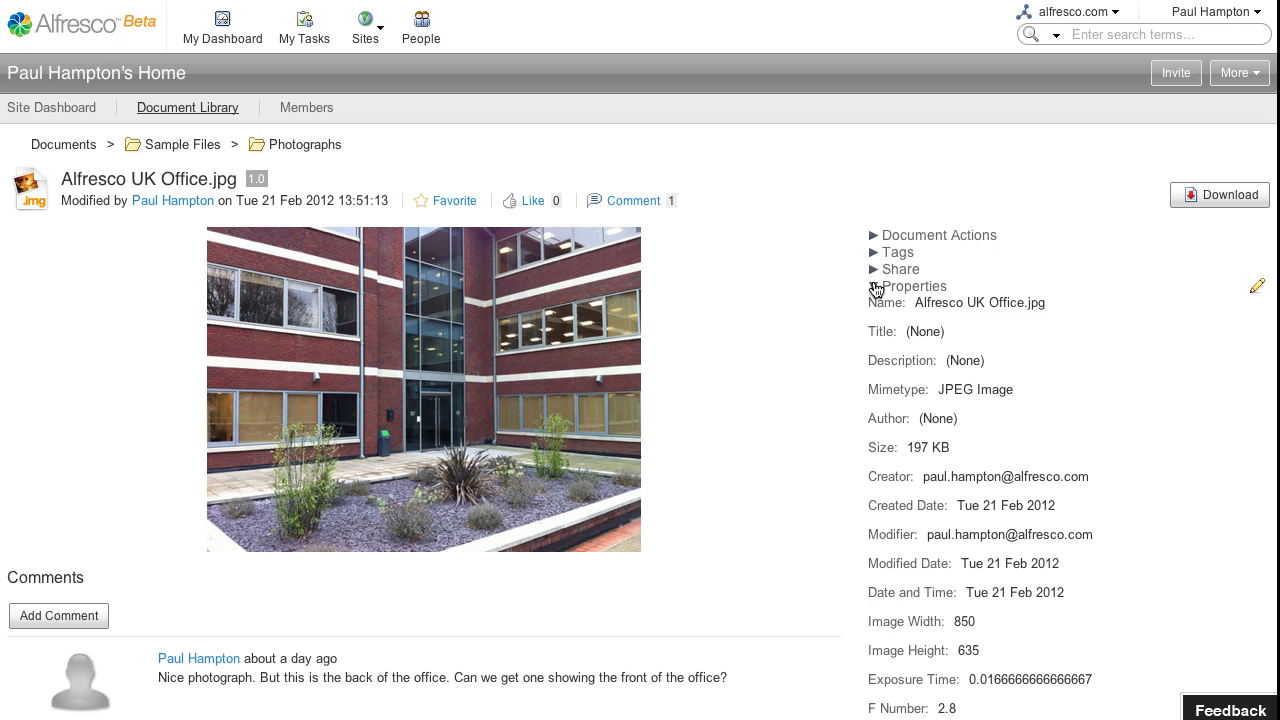
{"action": "scroll", "coordinate": [922, 440], "scroll_direction": "down", "scroll_amount": 5}
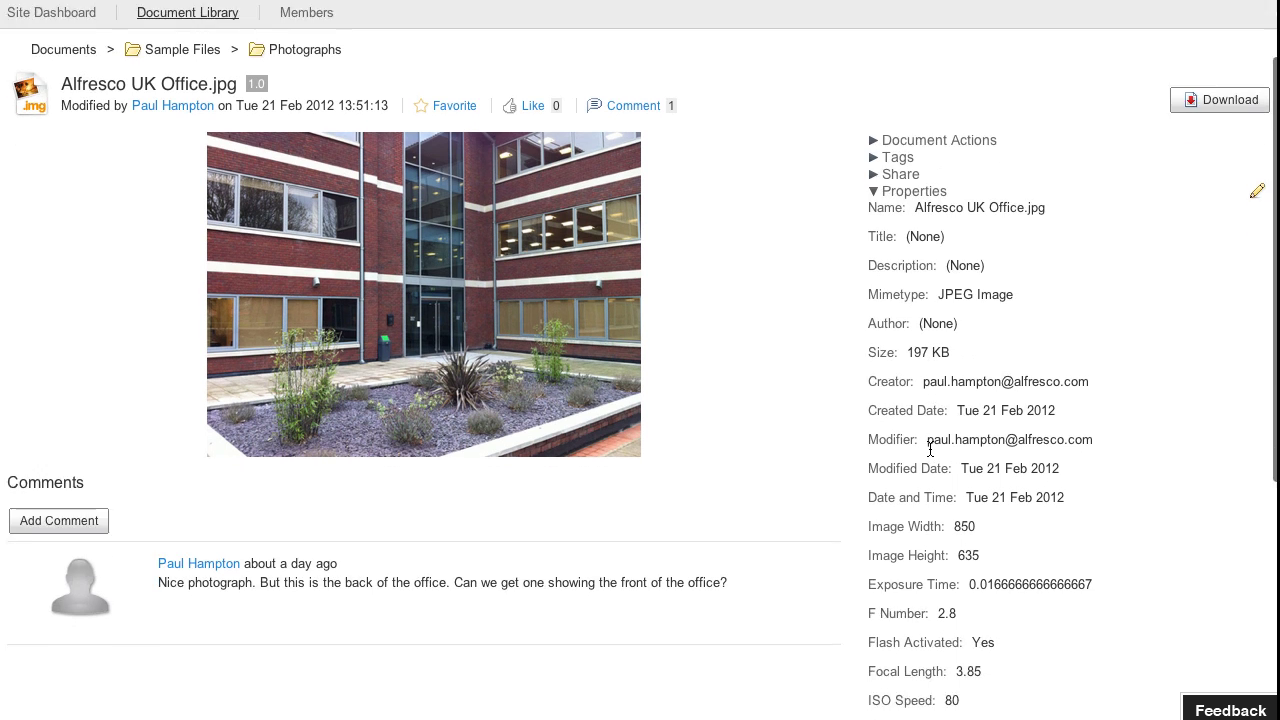
{"action": "scroll", "coordinate": [930, 450], "scroll_direction": "down", "scroll_amount": 3}
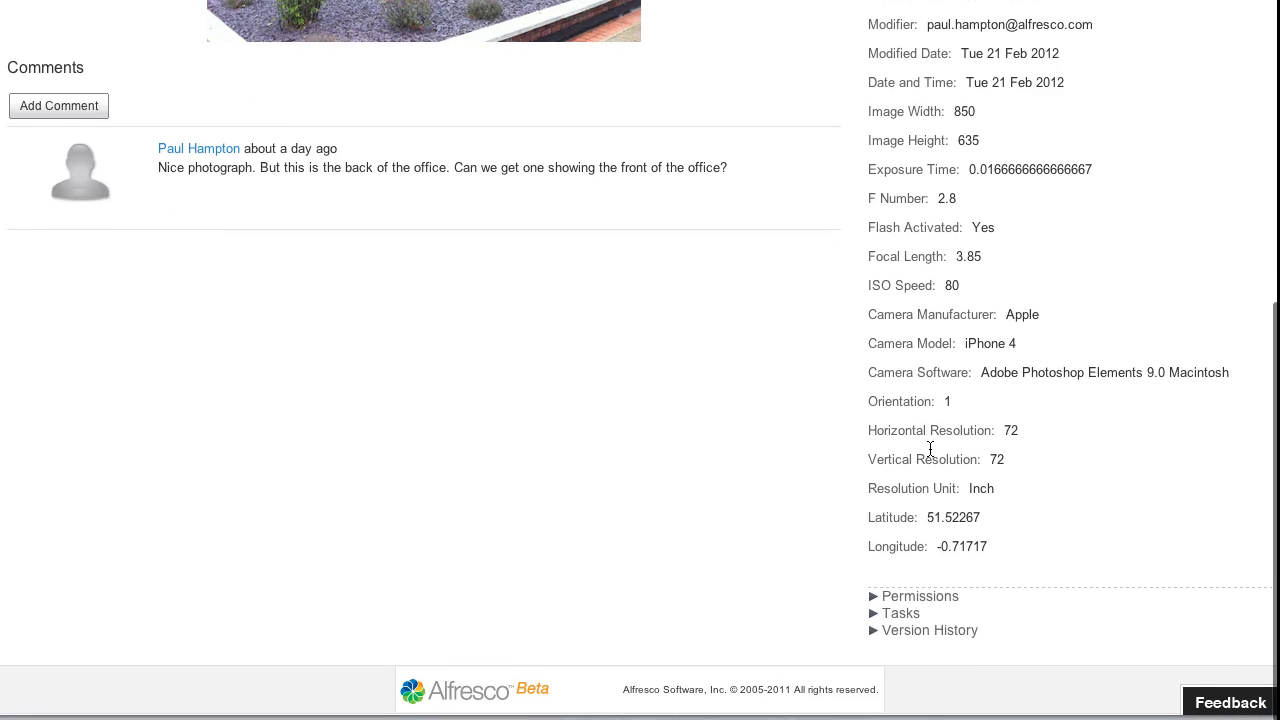
{"action": "scroll", "coordinate": [930, 450], "scroll_direction": "up", "scroll_amount": 3}
{"action": "scroll", "coordinate": [930, 450], "scroll_direction": "up", "scroll_amount": 3}
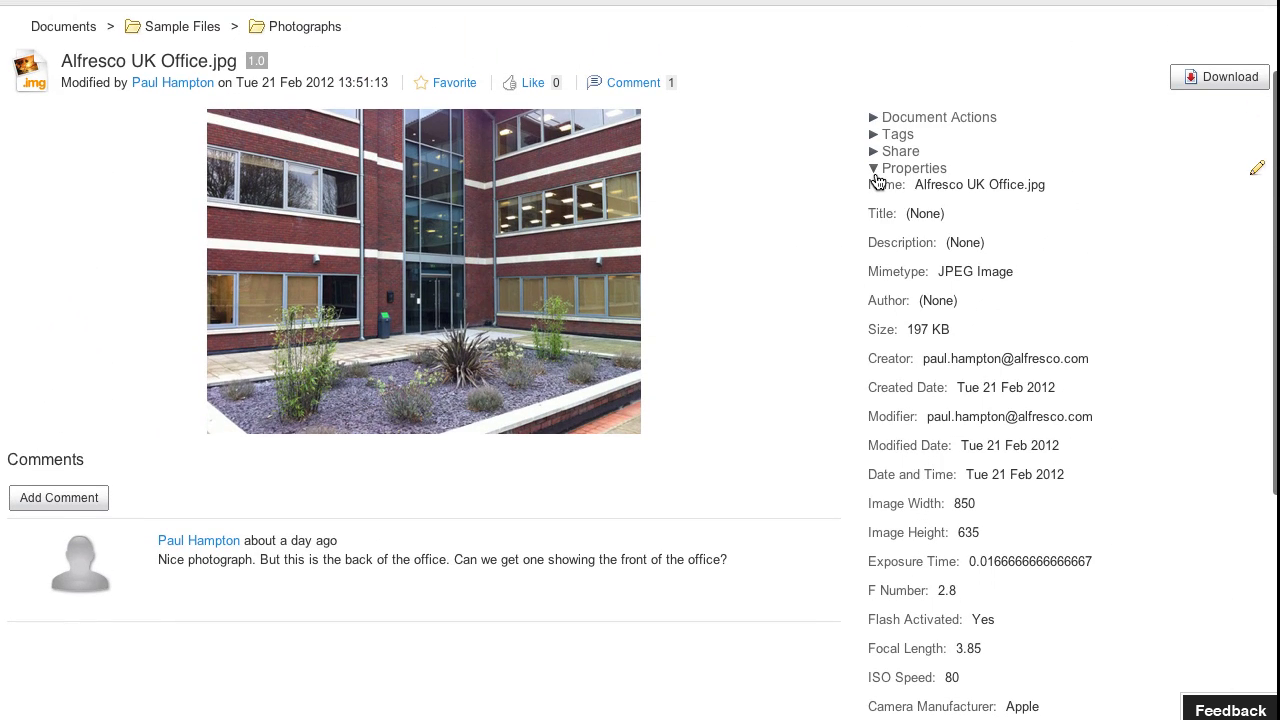
- Expand and collapse the photo's permissions, tasks and version history panels
{"action": "left_click", "coordinate": [875, 174]}
{"action": "left_click", "coordinate": [874, 200]}
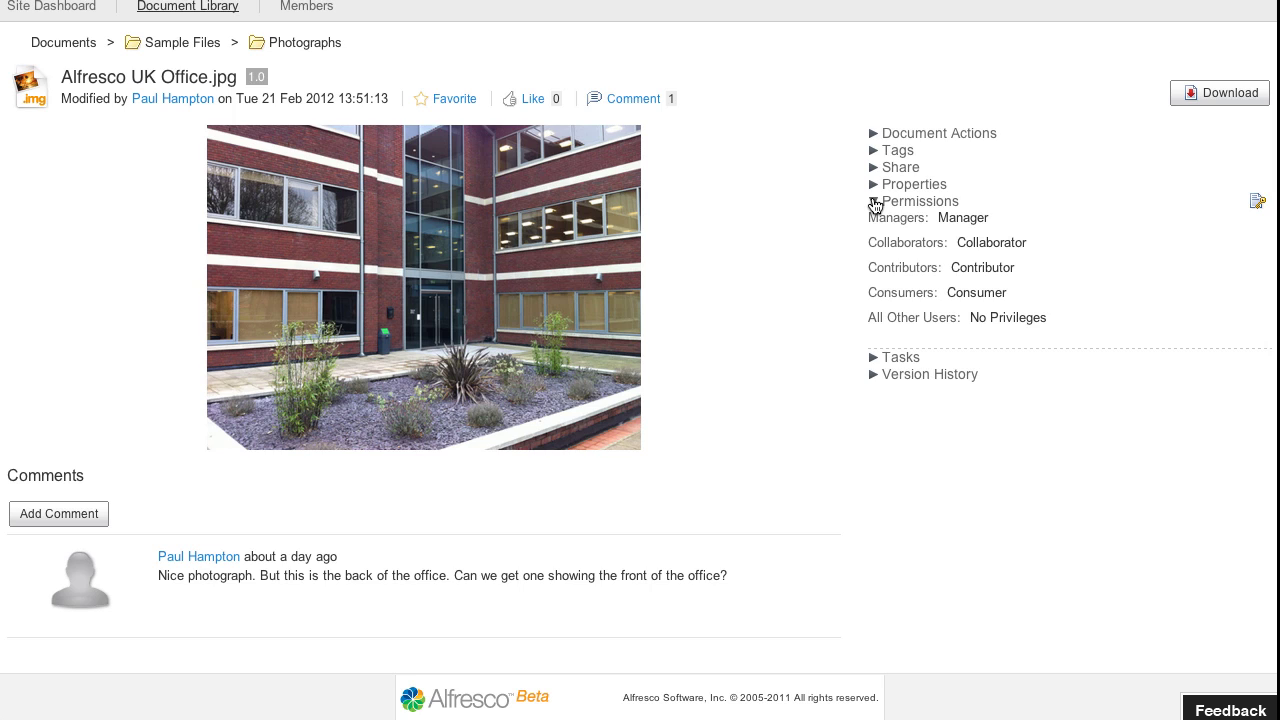
{"action": "left_click", "coordinate": [875, 203]}
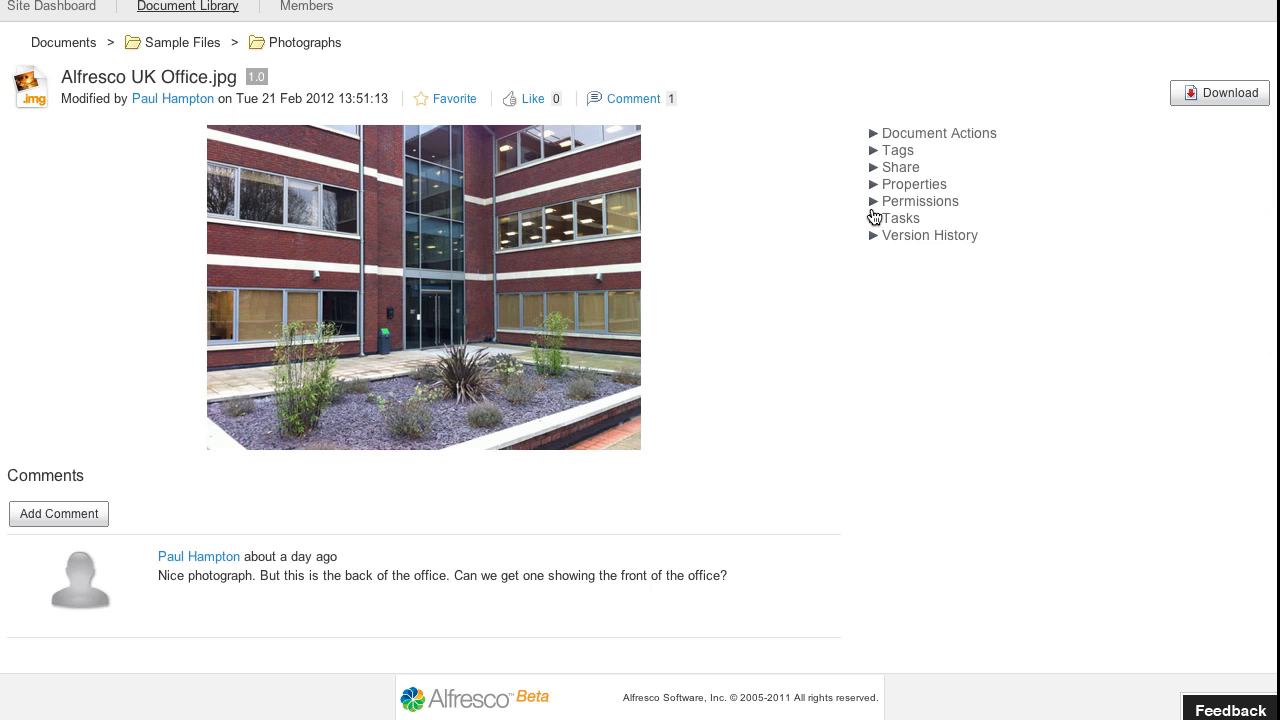
{"action": "left_click", "coordinate": [874, 219]}
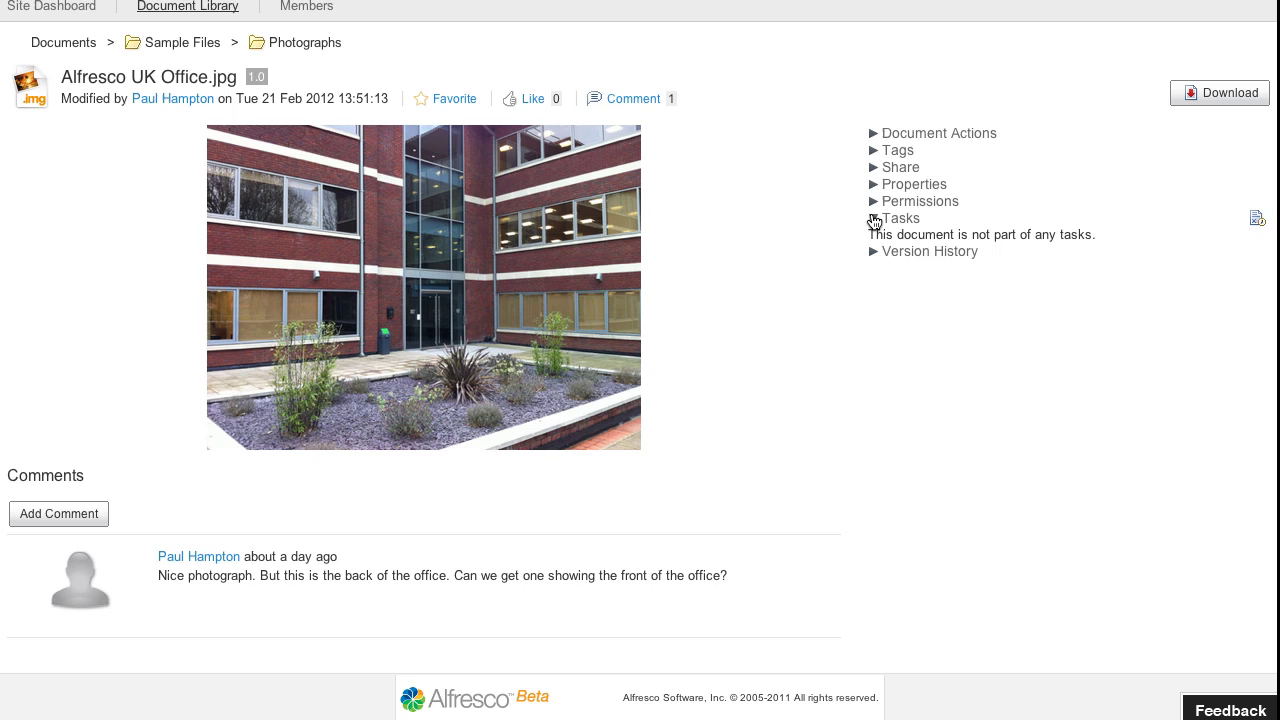
{"action": "left_click", "coordinate": [874, 219]}
{"action": "left_click", "coordinate": [873, 236]}
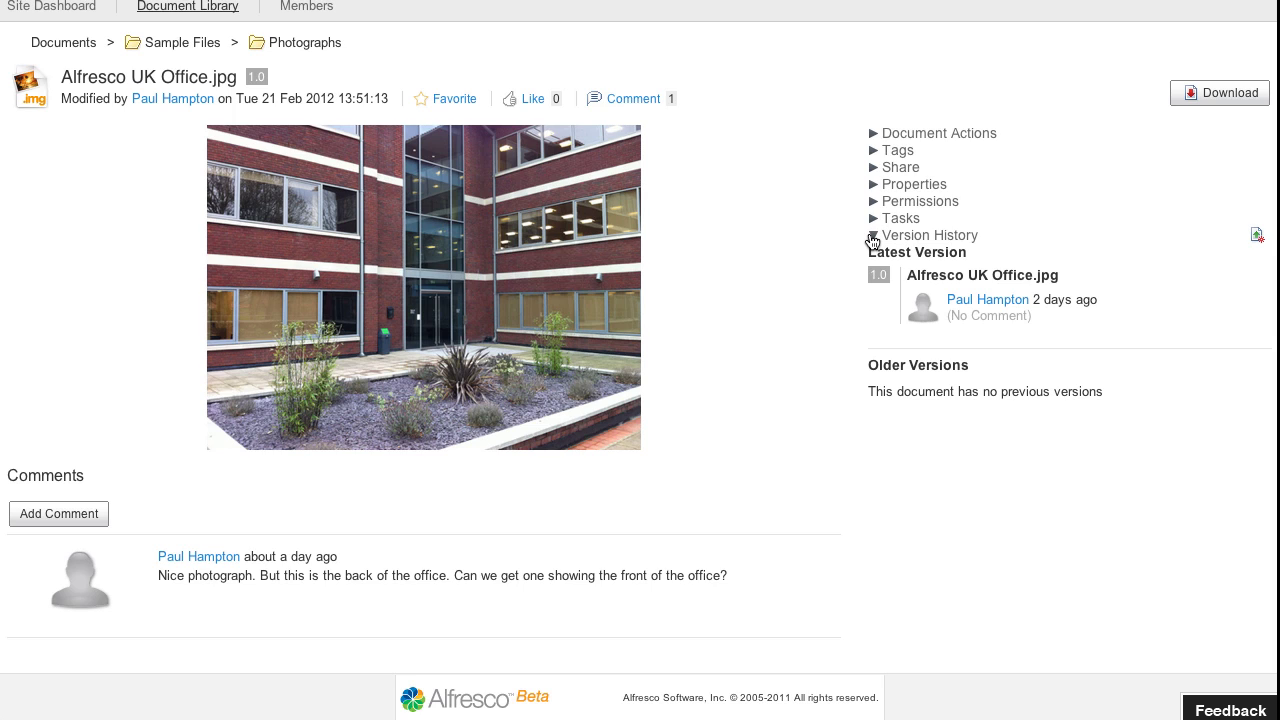
{"action": "double_click", "coordinate": [872, 238]}
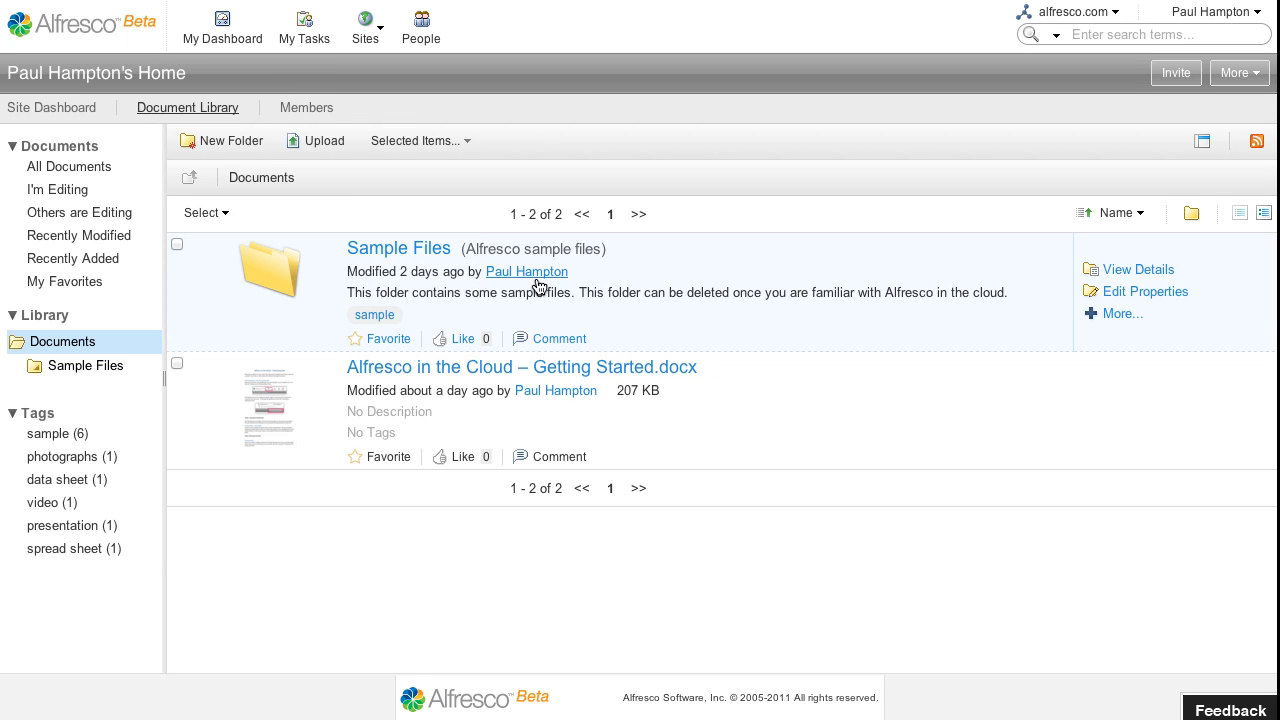
- Open Sample Files > Video > Alfresco Cloud Intro.mp4 and play it in the previewer
{"action": "left_click", "coordinate": [403, 251]}
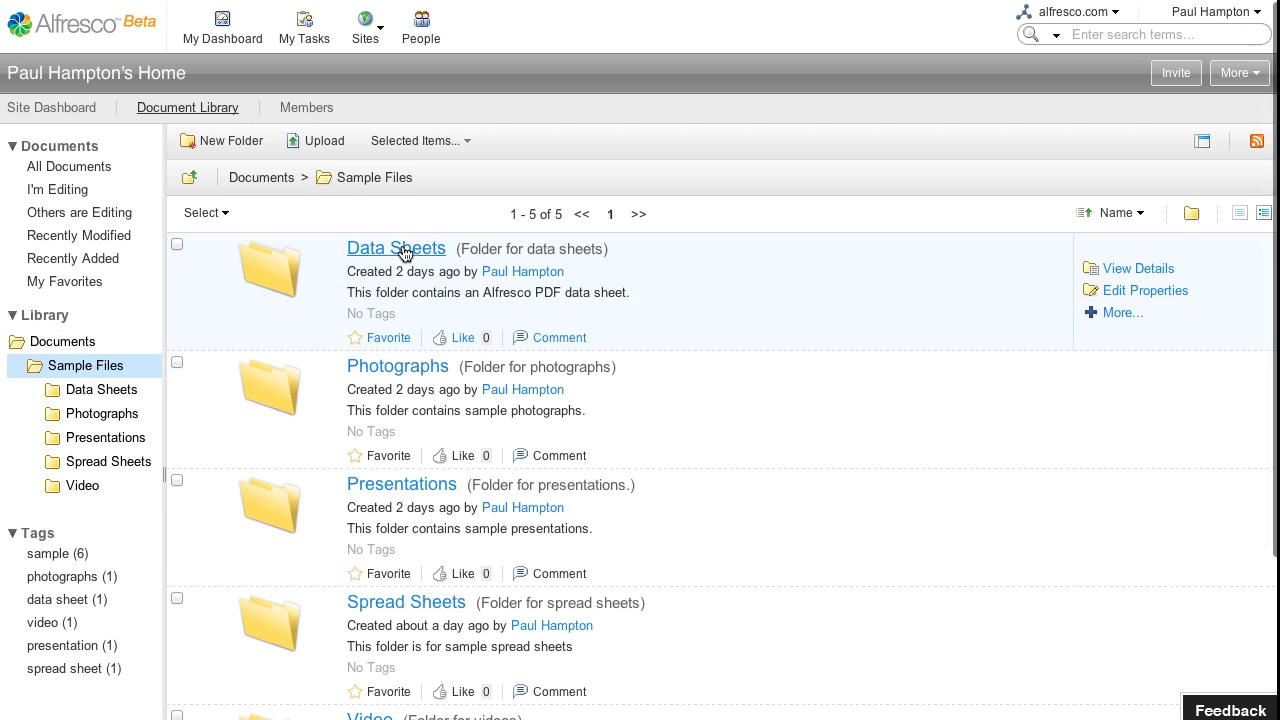
{"action": "scroll", "coordinate": [694, 557], "scroll_direction": "down", "scroll_amount": 3}
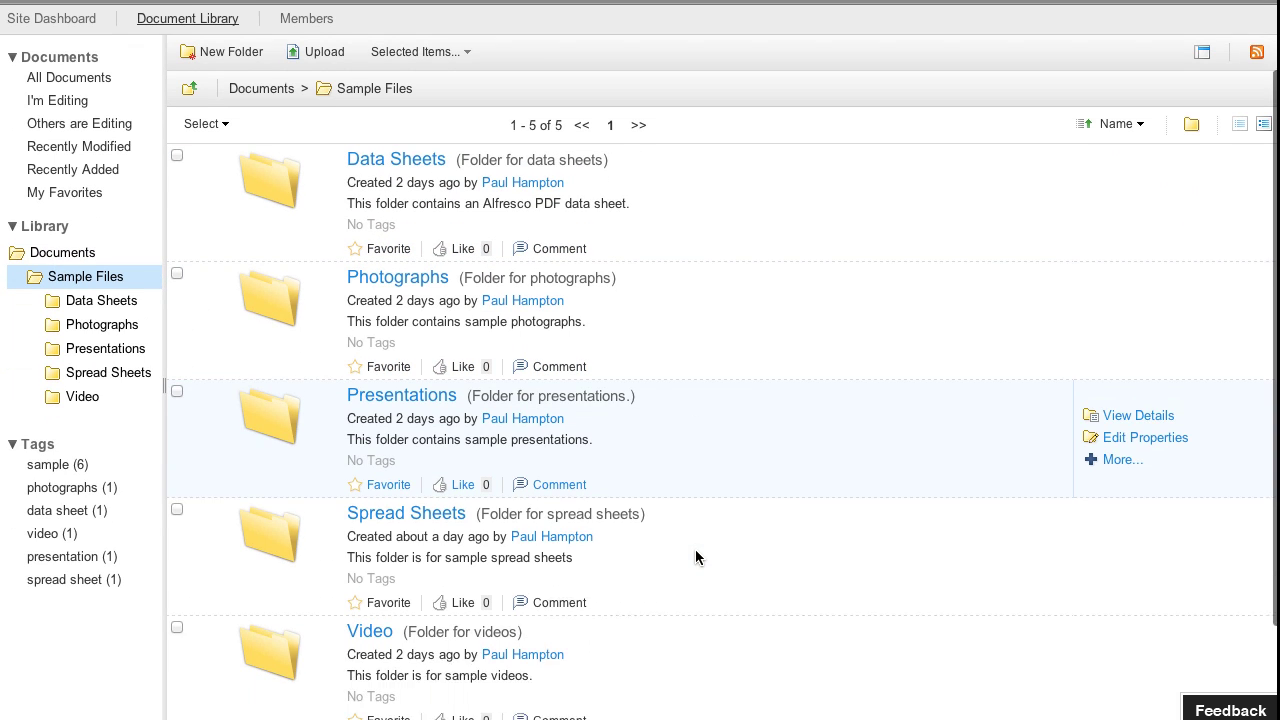
{"action": "left_click", "coordinate": [366, 596]}
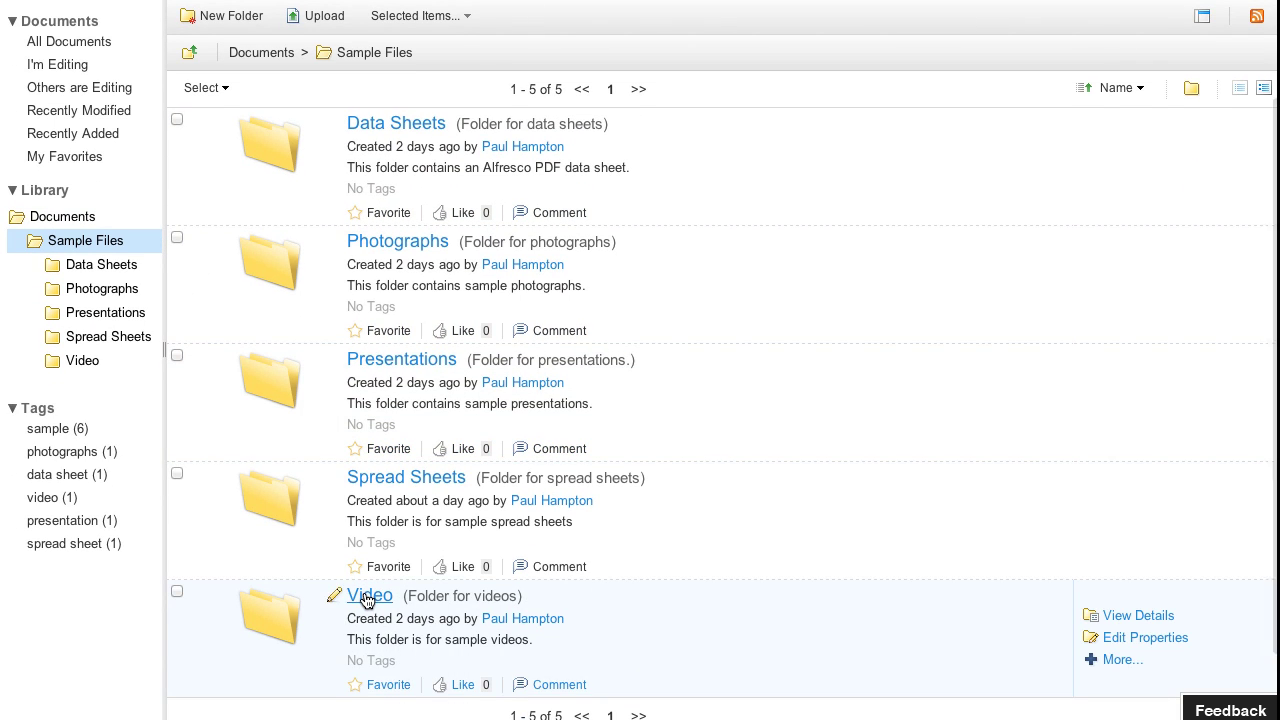
{"action": "mouse_move", "coordinate": [620, 258]}
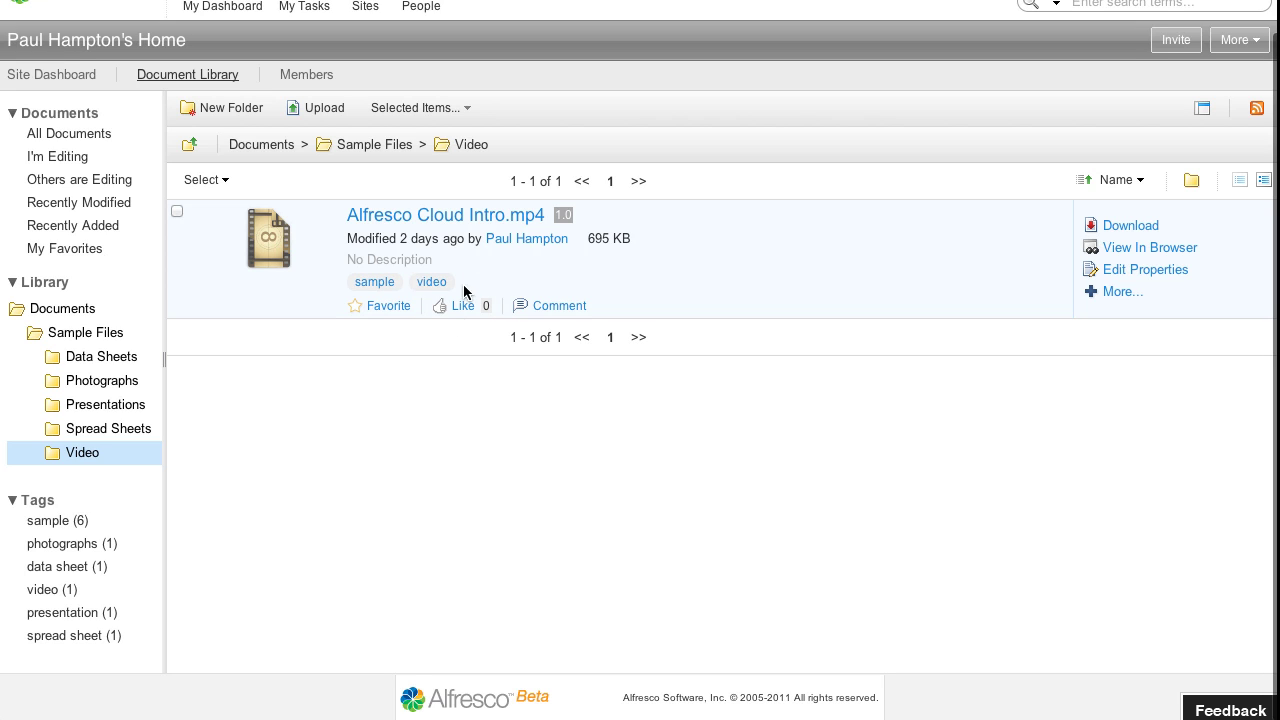
{"action": "left_click", "coordinate": [488, 216]}
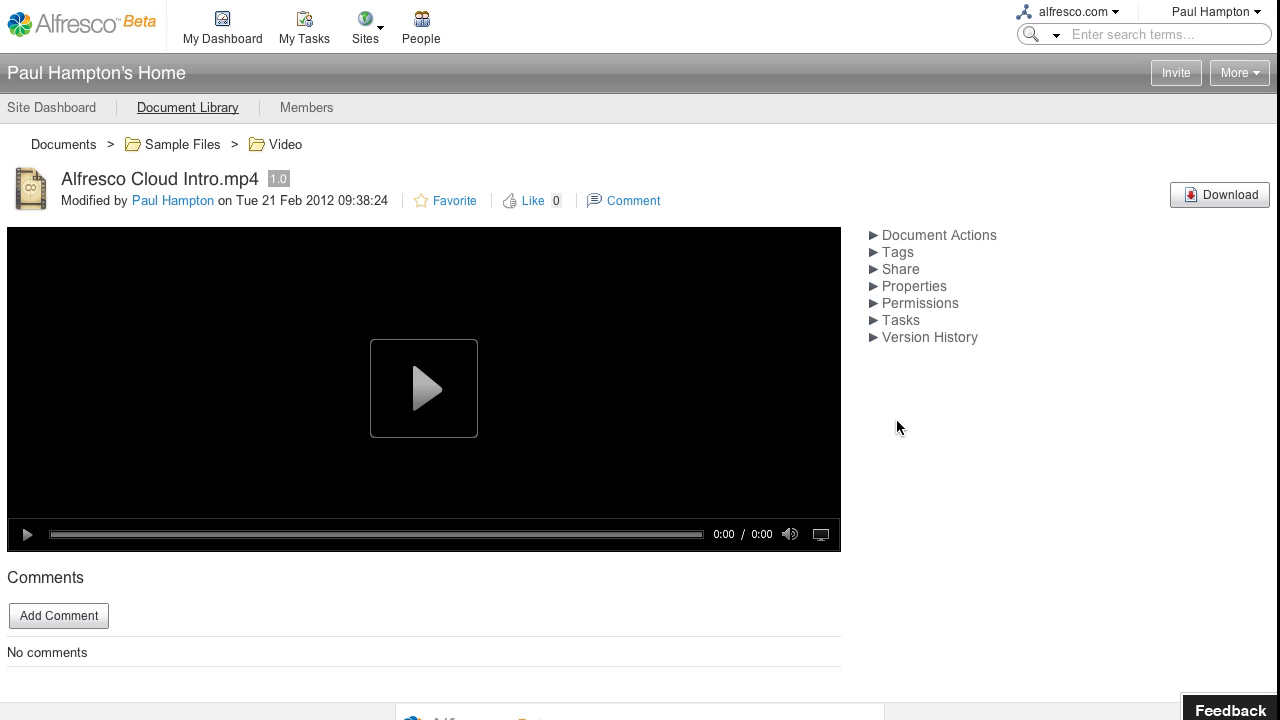
{"action": "left_click", "coordinate": [444, 382]}
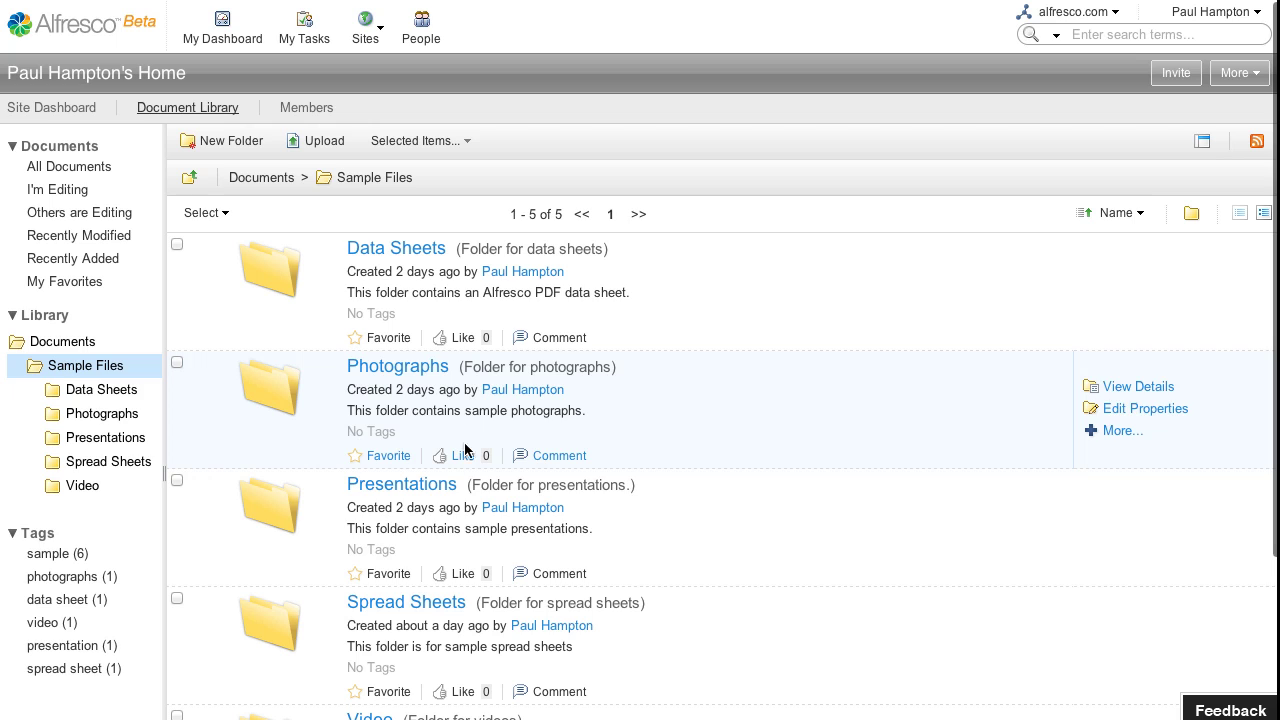
- Preview Alfresco.pptx from Presentations up to slide 4, then return to Sample Files
{"action": "left_click", "coordinate": [407, 487]}
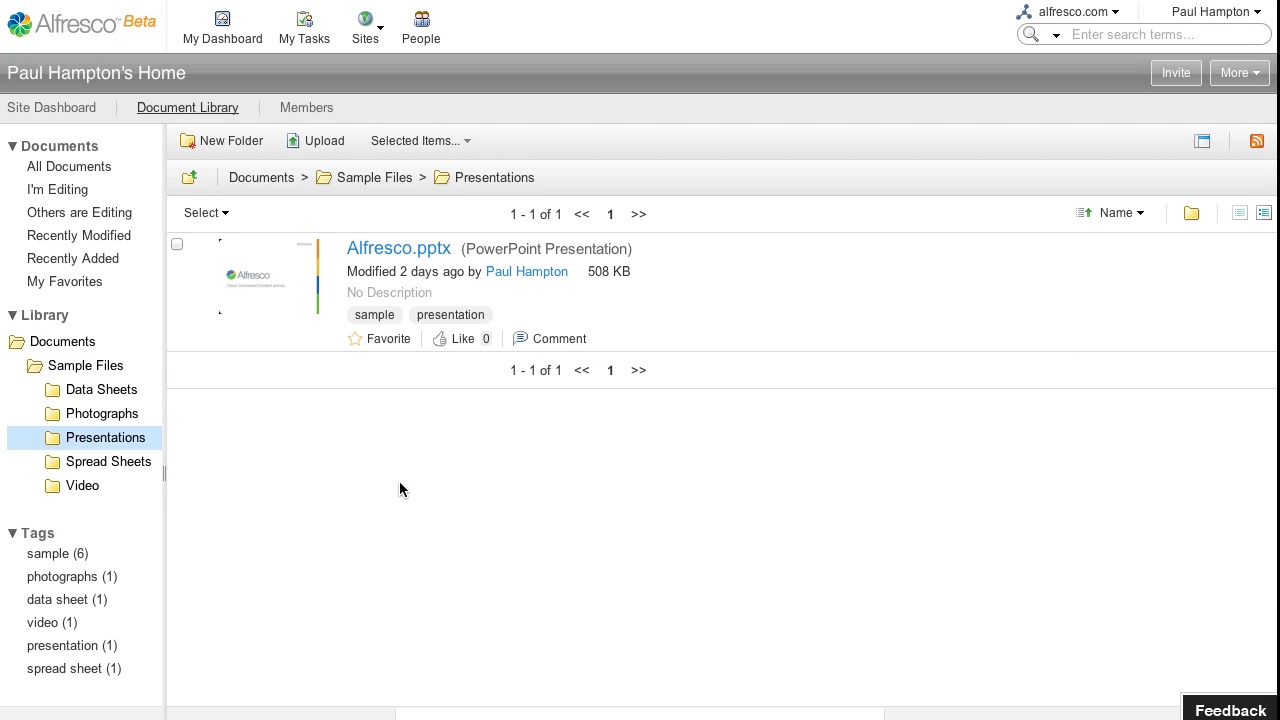
{"action": "left_click", "coordinate": [409, 252]}
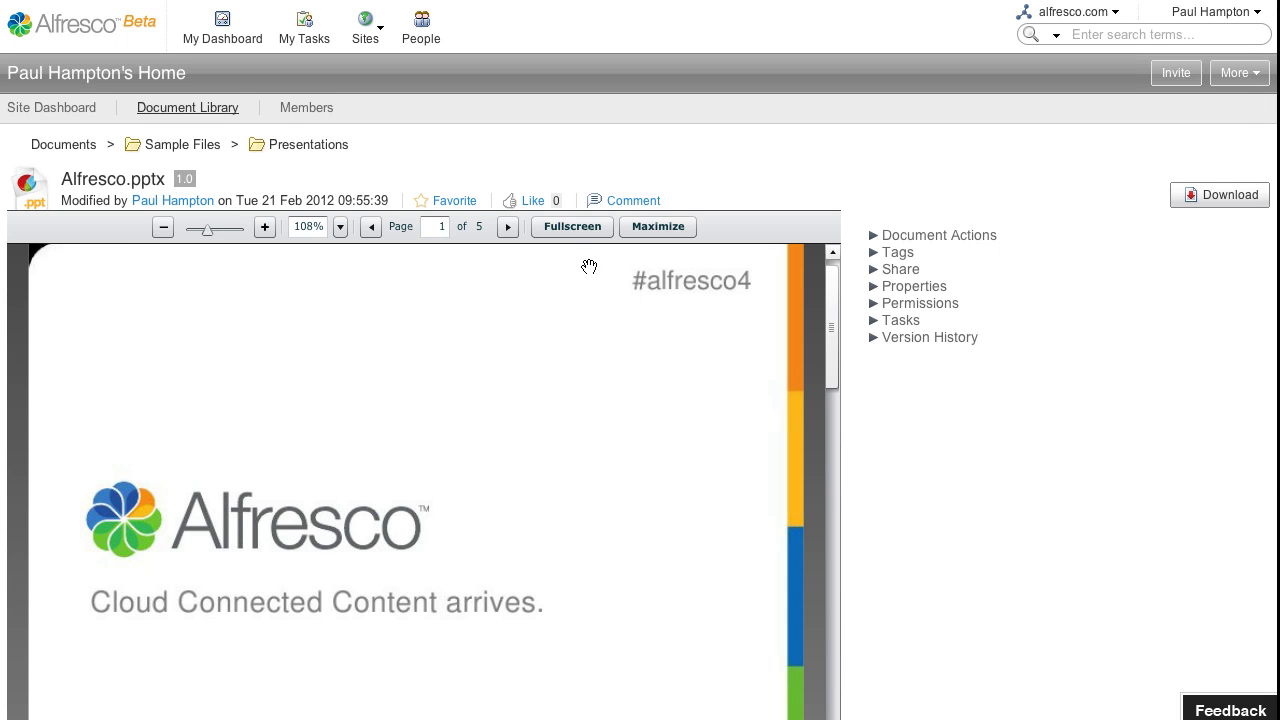
{"action": "left_click", "coordinate": [504, 230]}
{"action": "left_click", "coordinate": [504, 230]}
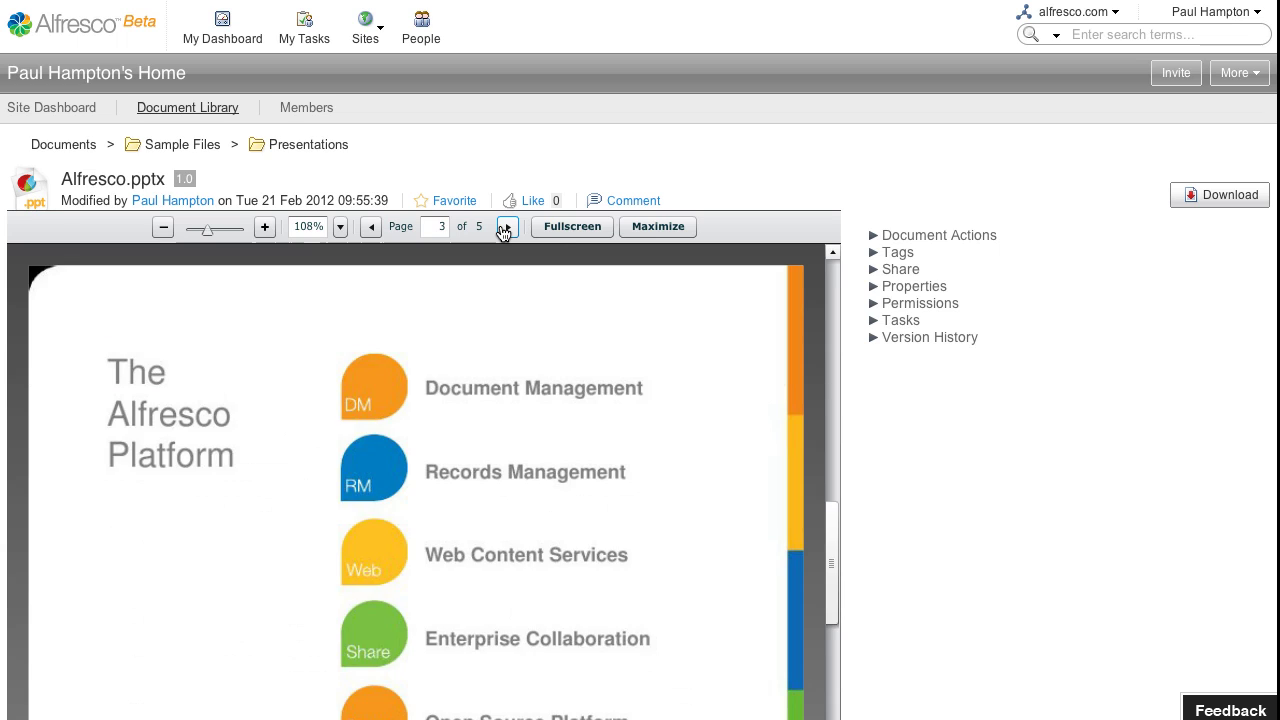
{"action": "left_click", "coordinate": [504, 230]}
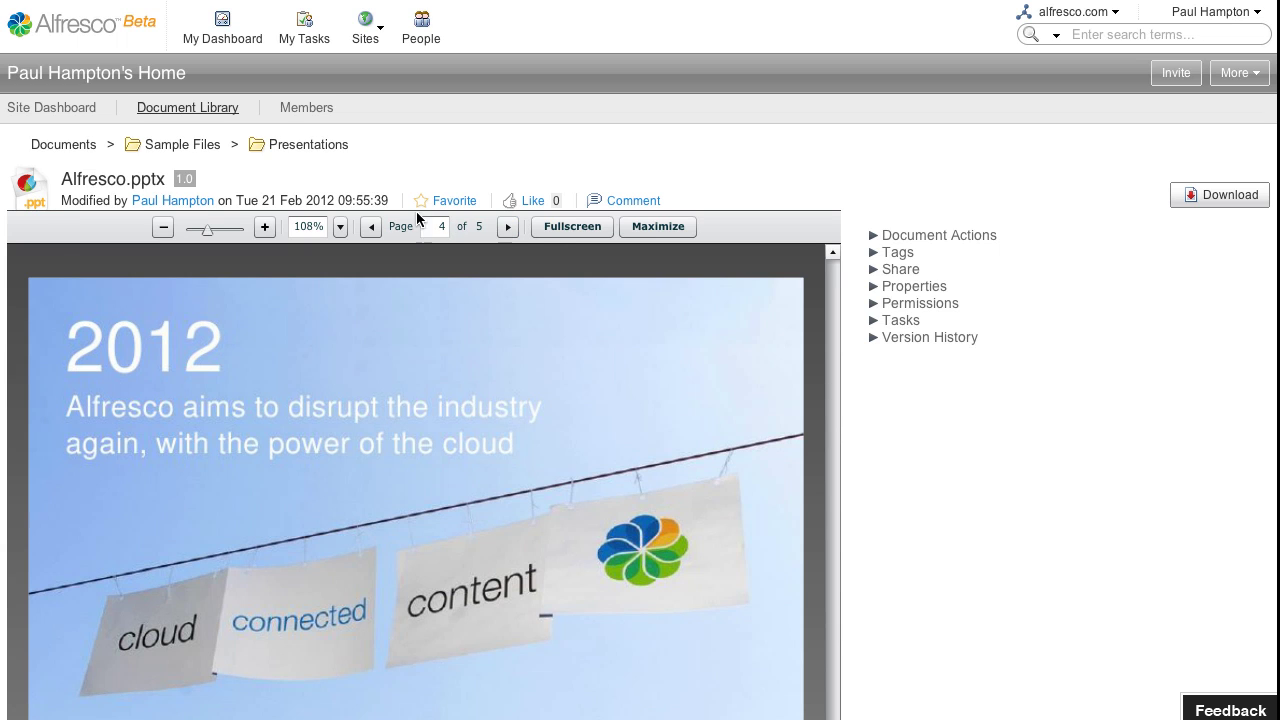
{"action": "left_click", "coordinate": [184, 148]}
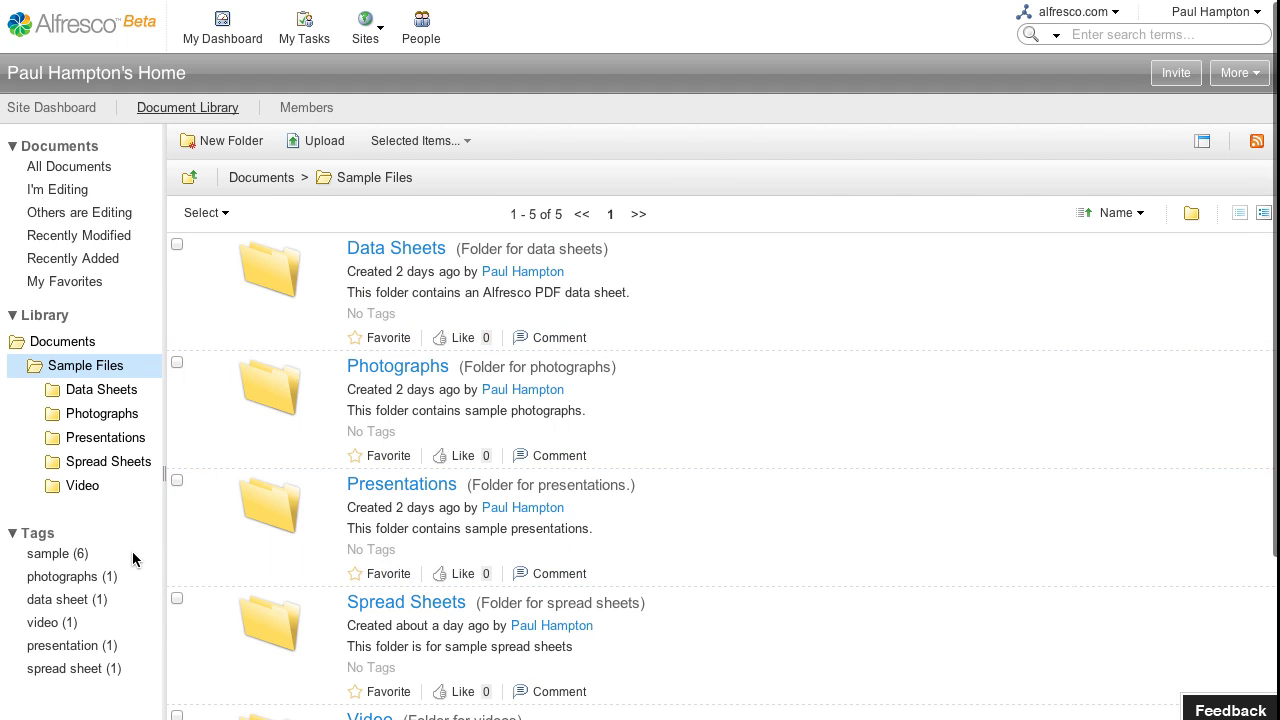
- Filter by the 'data sheet' tag, open Cloud Connected Content.pdf, zoom in and view it full screen
{"action": "left_click", "coordinate": [58, 601]}
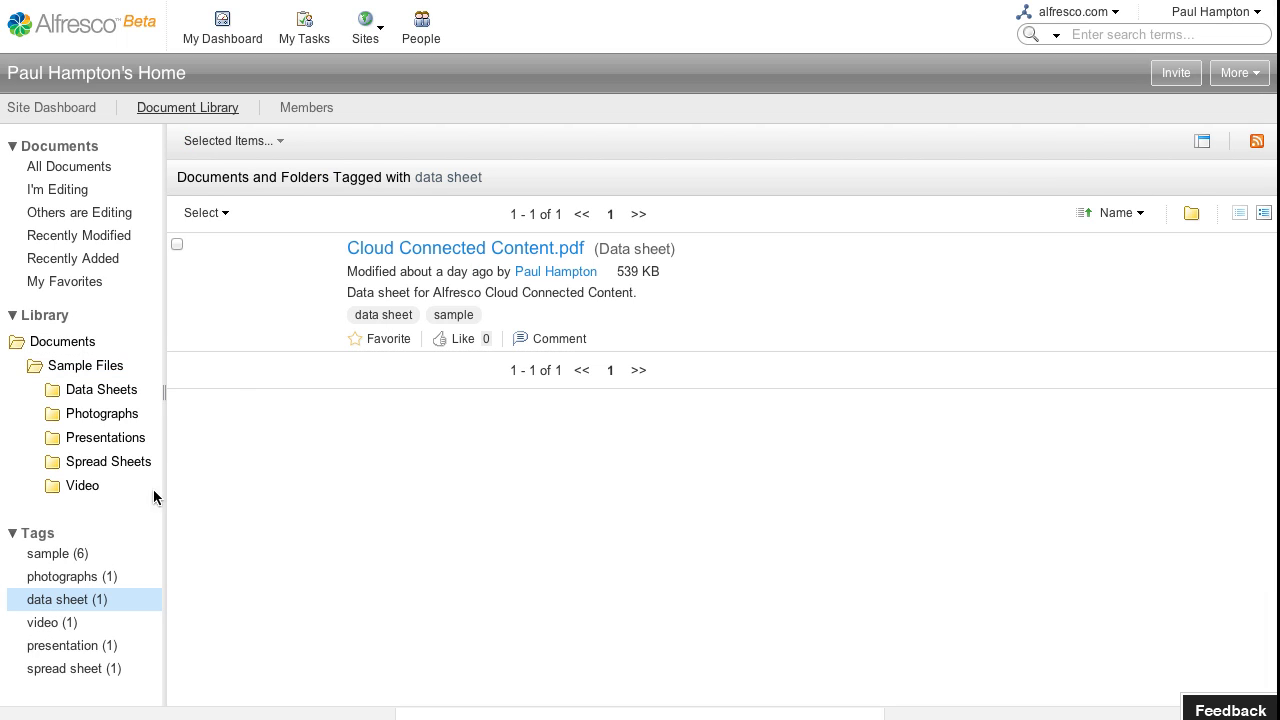
{"action": "left_click", "coordinate": [414, 250]}
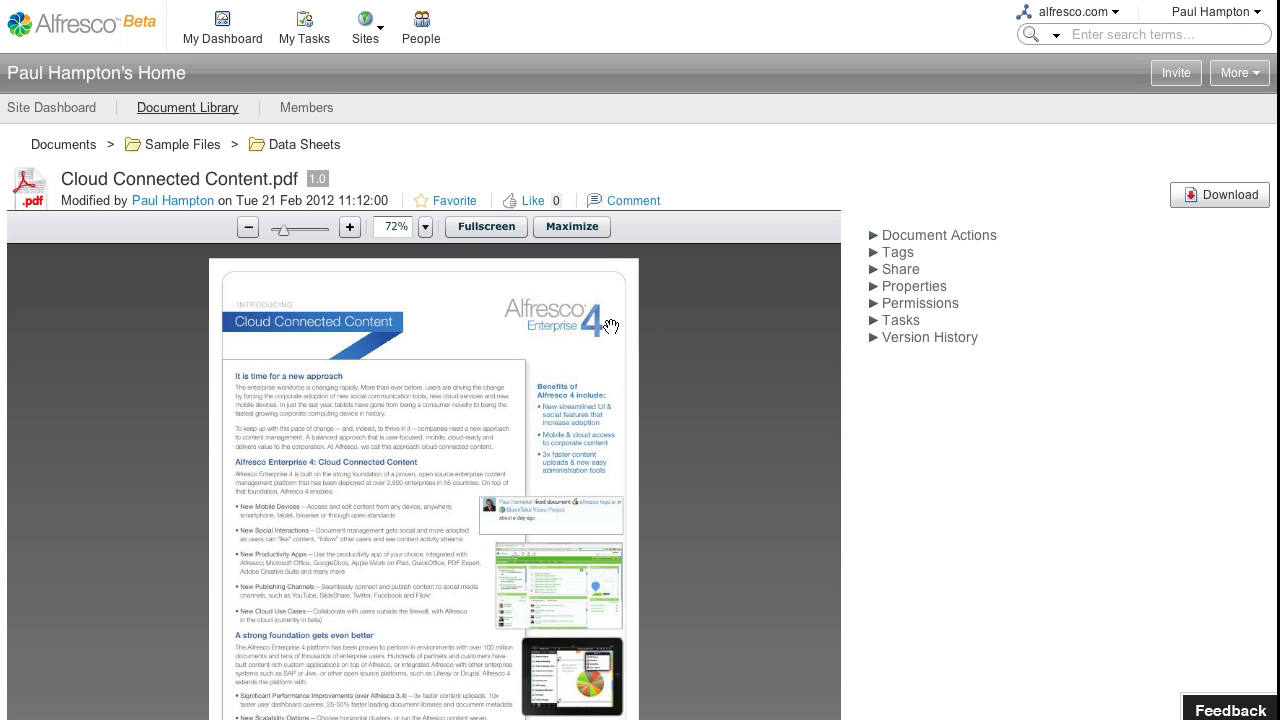
{"action": "left_click", "coordinate": [349, 228]}
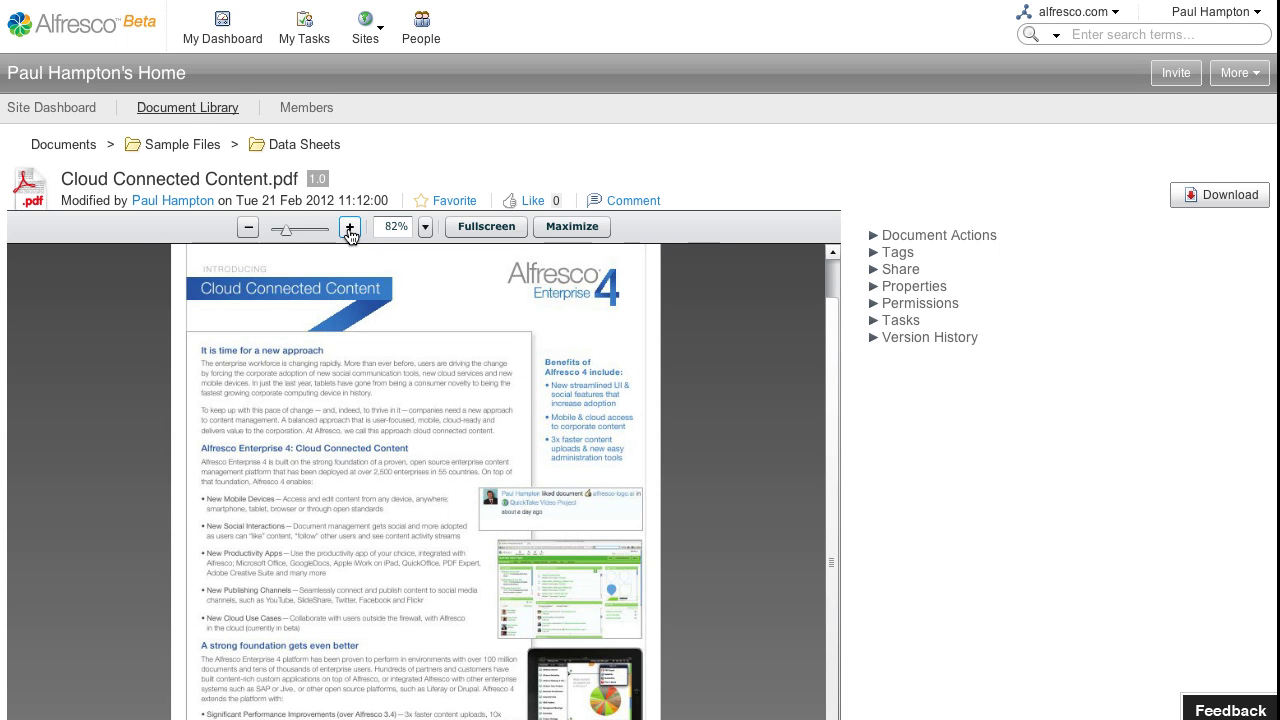
{"action": "left_click", "coordinate": [486, 227]}
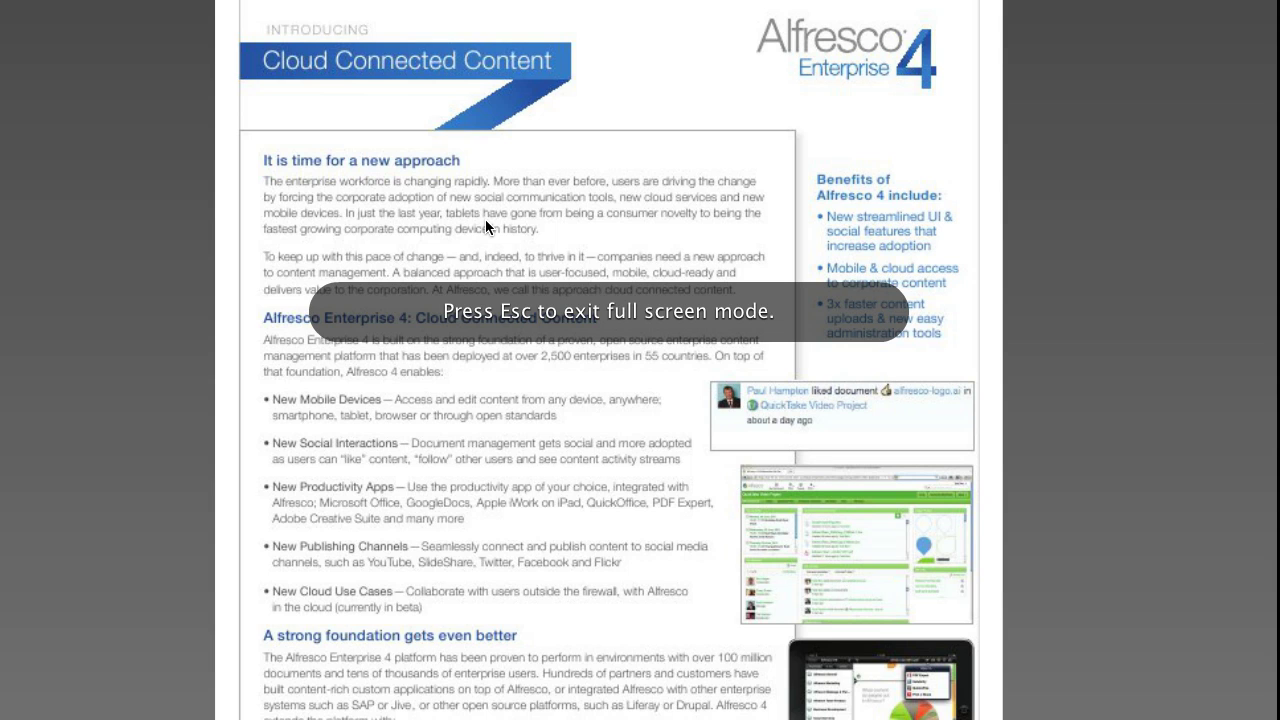
{"action": "key", "text": "Escape"}
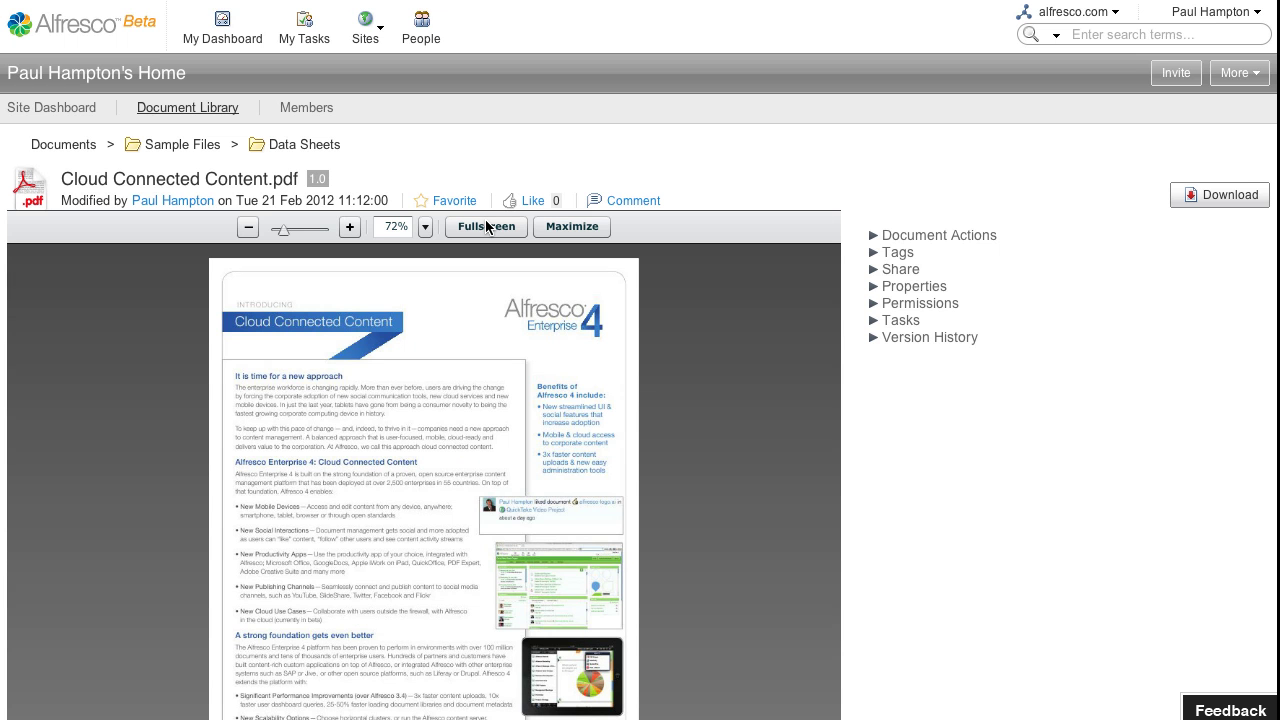